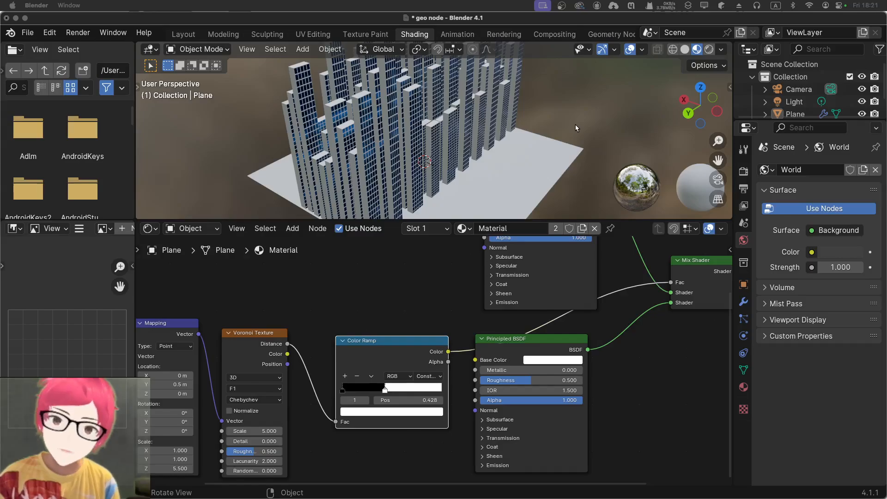
Step: Enlarge the shader node area and move the blue Principled BSDF node a little farther from the Mix Shader
middle_click_drag(575, 124, 466, 110)
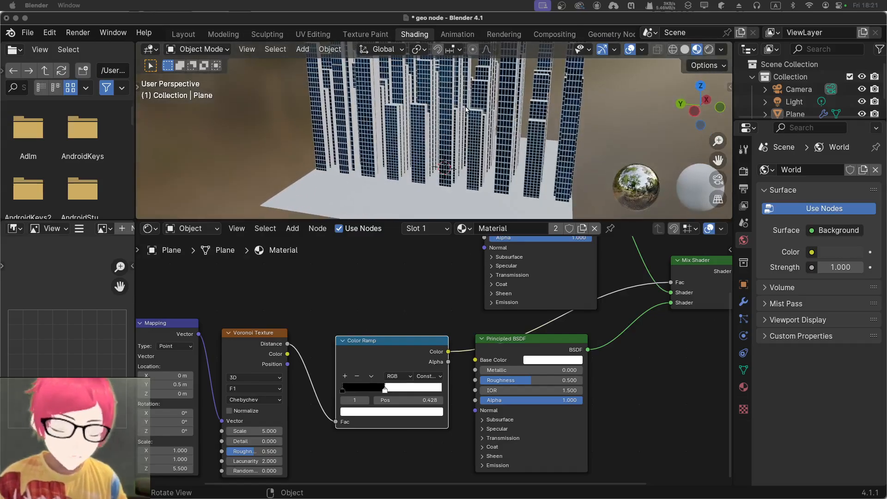
middle_click_drag(568, 131, 446, 137)
middle_click_drag(627, 119, 608, 120)
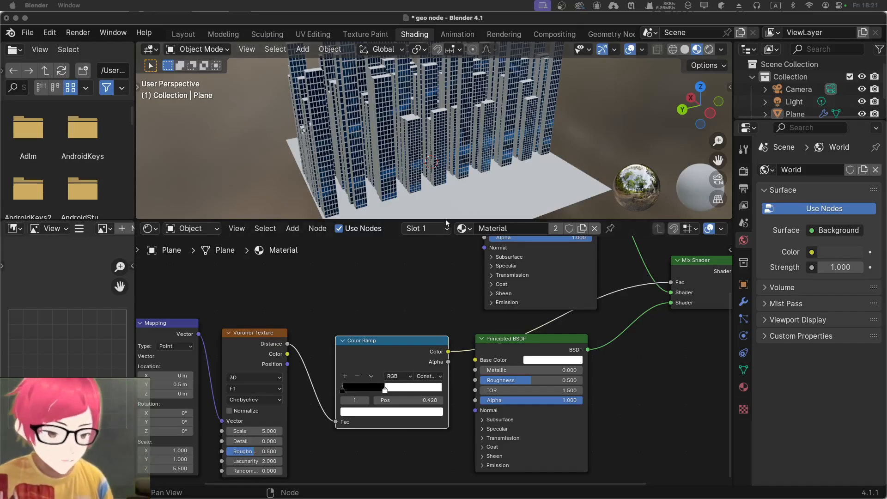
left_click(445, 277)
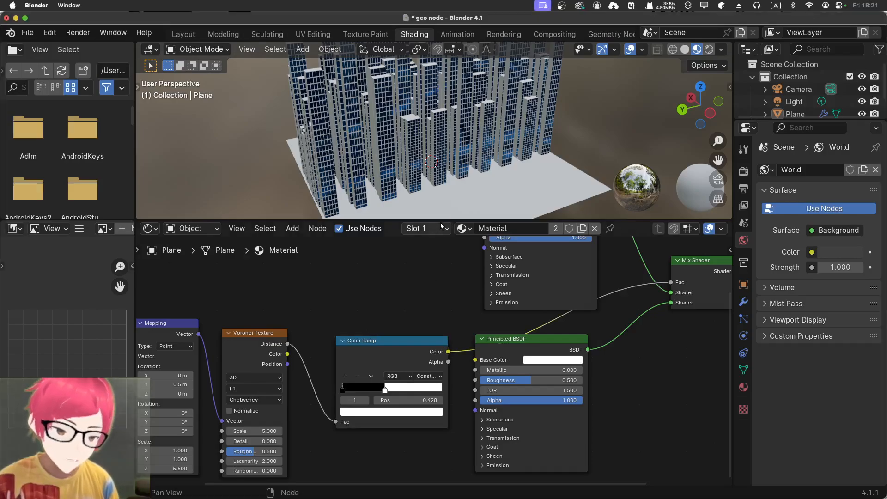
left_click_drag(440, 222, 432, 151)
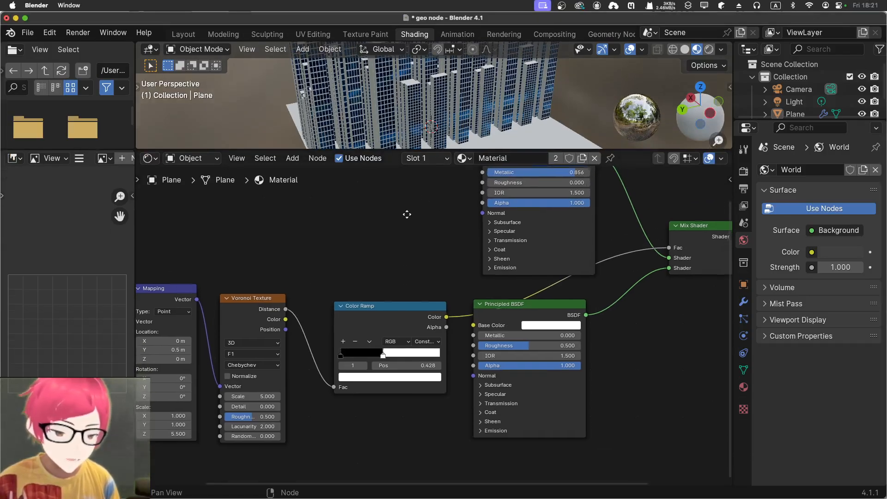
scroll(406, 214, "up", 5)
scroll(407, 214, "right", 5)
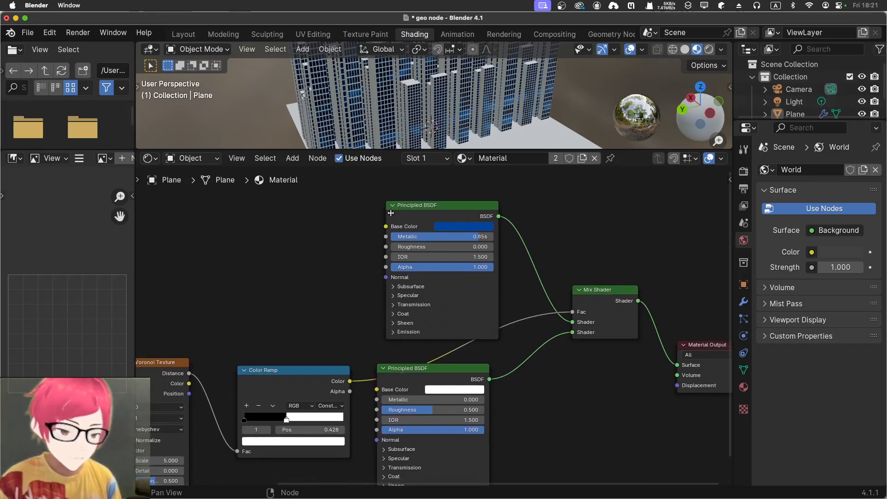
left_click_drag(391, 213, 355, 212)
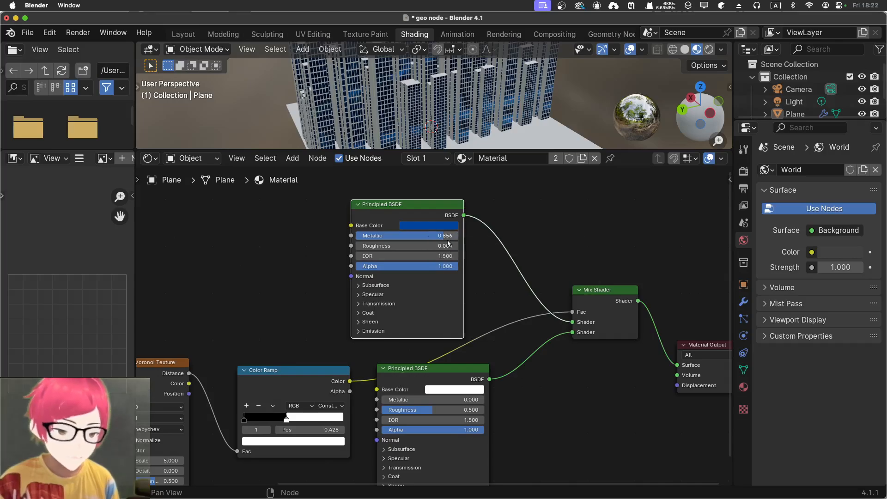
Step: Change the white Principled BSDF's base color to a light grey
left_click(460, 390)
left_click_drag(519, 247, 521, 278)
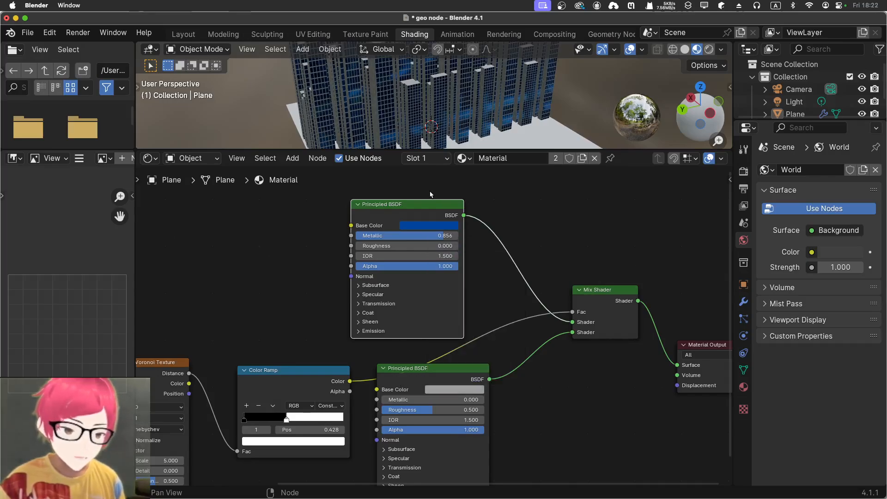
Step: Try a purple base color on the grey Principled BSDF and undo it
left_click(429, 394)
left_click_drag(485, 325, 503, 279)
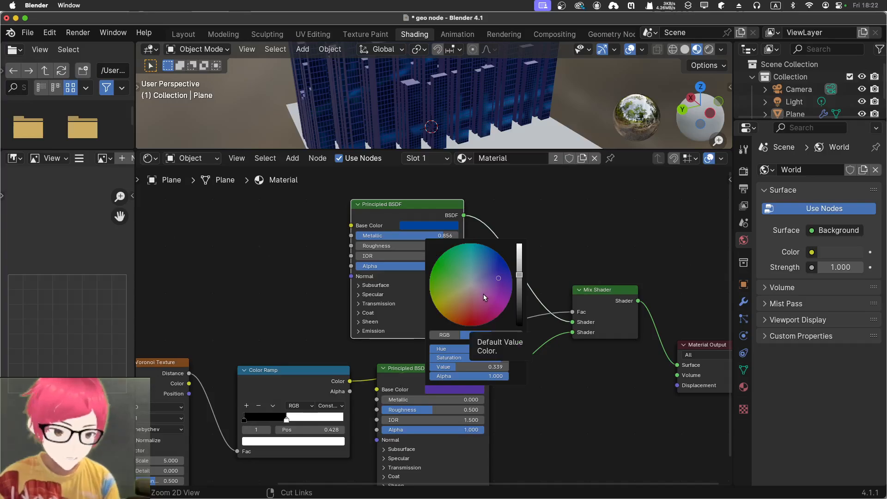
key("ctrl+z")
key("ctrl+z")
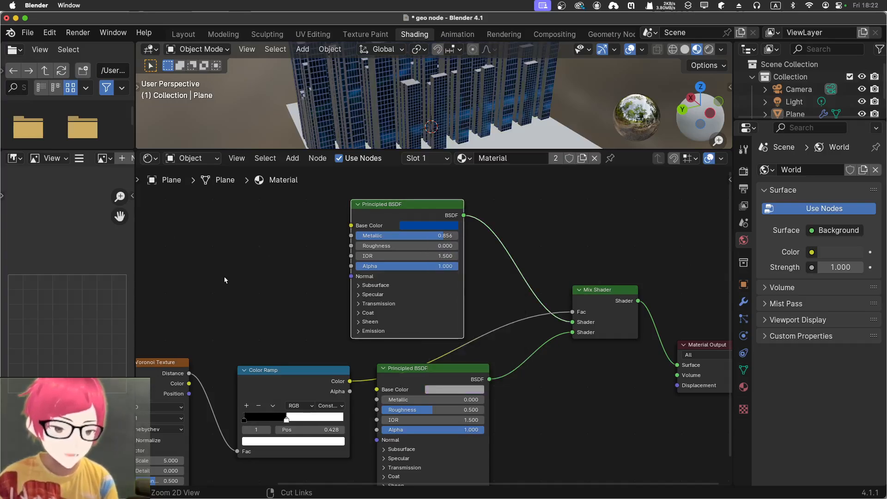
Step: Darken the grey Principled BSDF's base color slightly and check the building facades up close
left_click(453, 391)
left_click(520, 288)
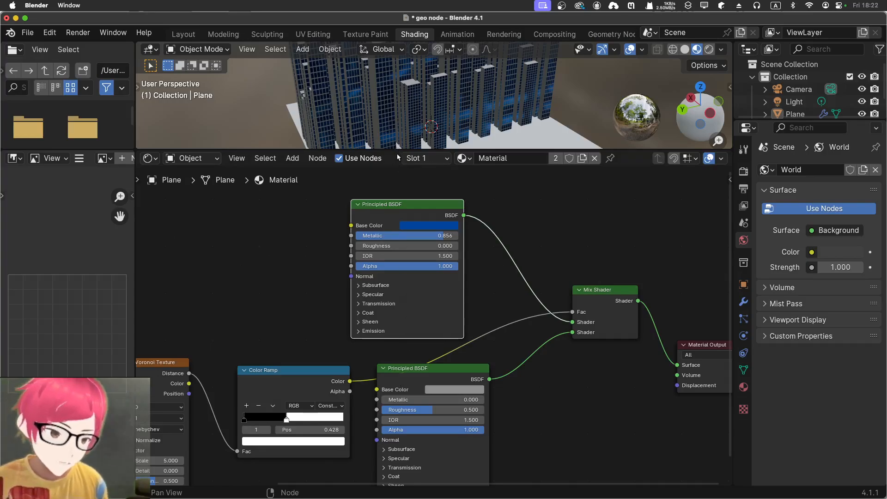
mouse_move(397, 149)
left_mouse_down()
mouse_move(398, 190)
mouse_move(403, 140)
left_mouse_up()
scroll(418, 110, "up", 4)
scroll(418, 110, "down", 4)
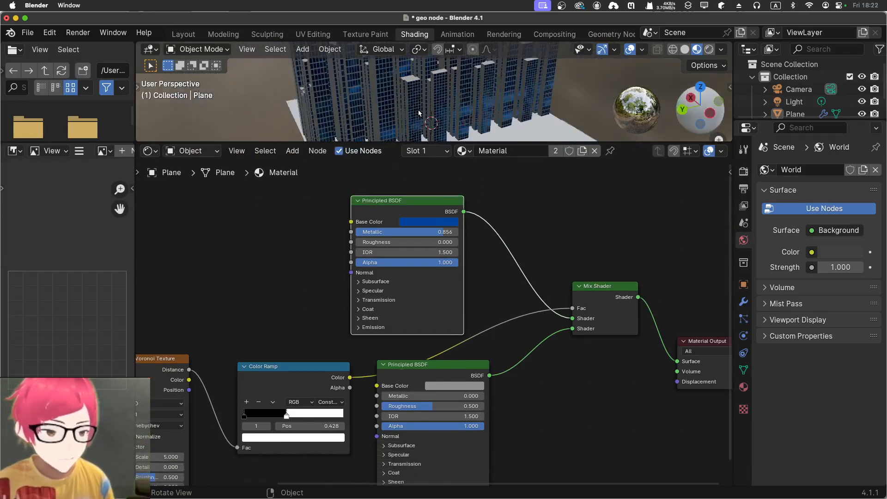
scroll(418, 110, "up", 2)
scroll(418, 110, "up", 6)
scroll(418, 113, "down", 7)
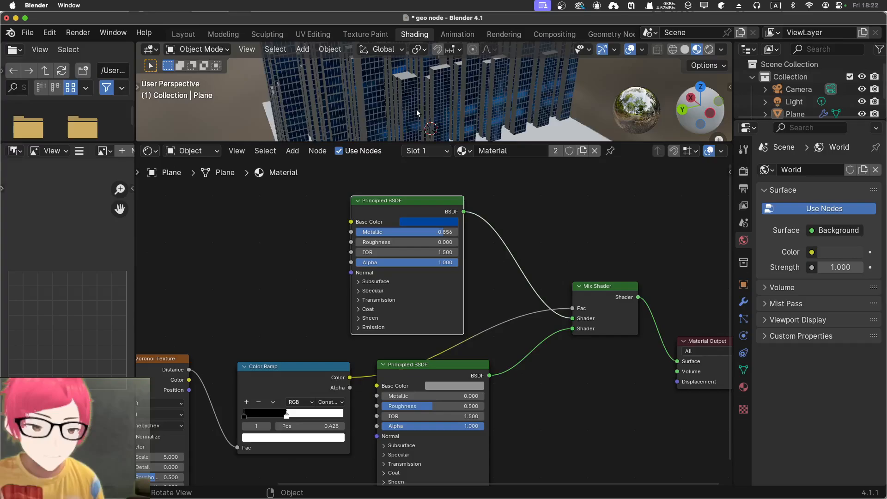
scroll(417, 111, "up", 2)
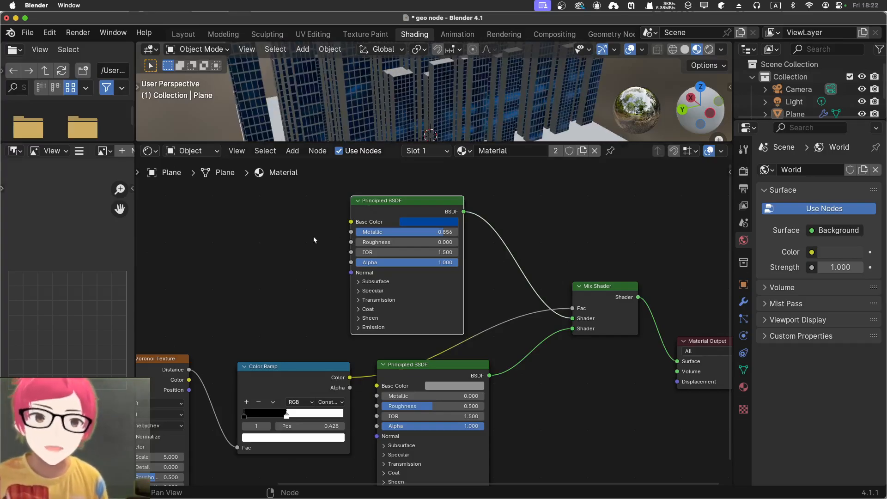
Step: Spread the nodes out by moving the blue Principled BSDF away from the Mix Shader and the grey one closer to it
left_click(299, 255)
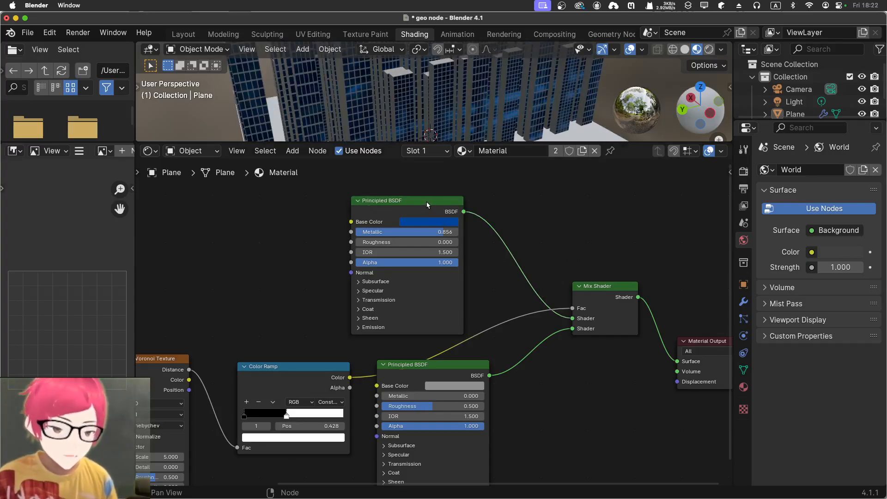
left_click_drag(423, 200, 338, 199)
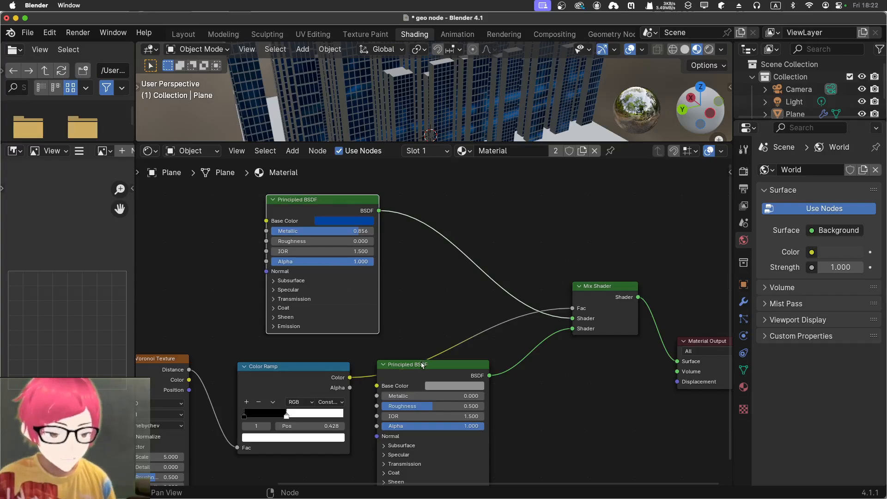
left_click_drag(421, 364, 461, 357)
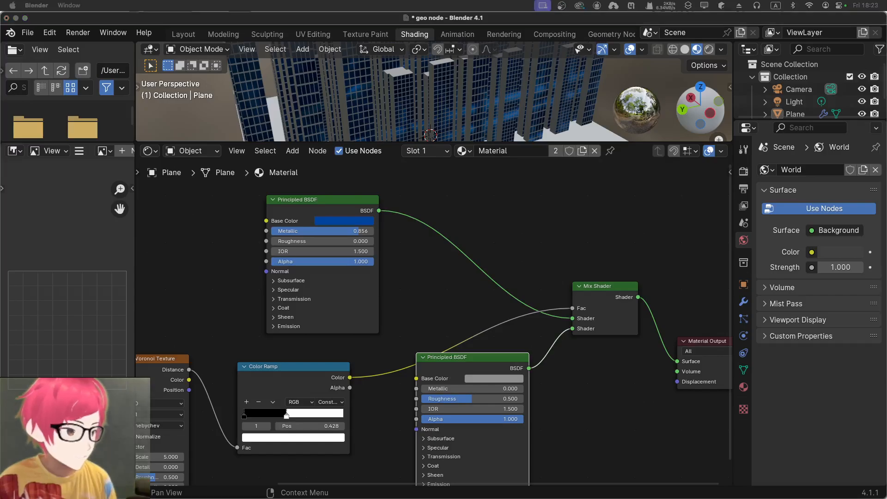
Step: Add a Color Ramp node and place it in front of the blue Principled BSDF
middle_click_drag(223, 233, 415, 256)
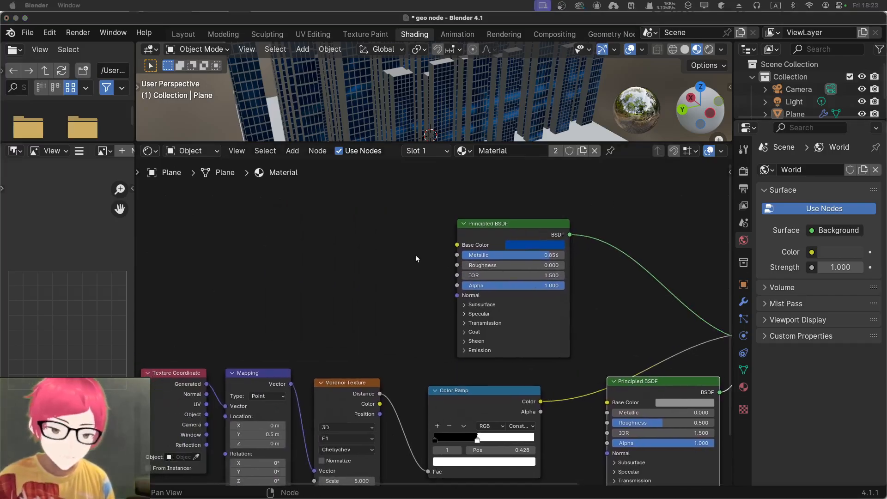
left_click(493, 222)
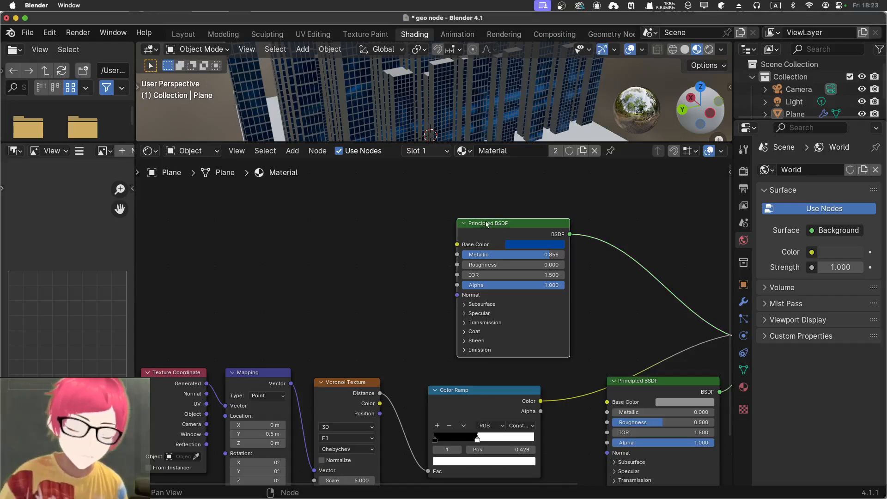
key("shift+a")
left_click(378, 235)
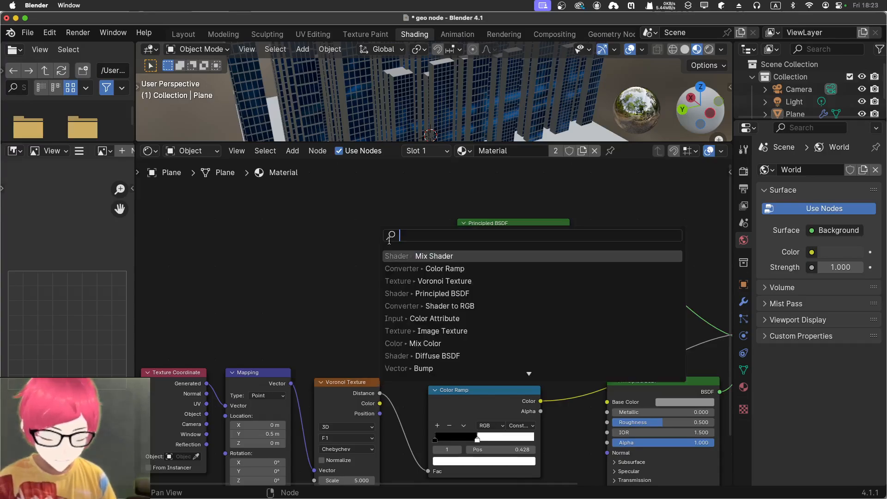
type("color")
key("Down")
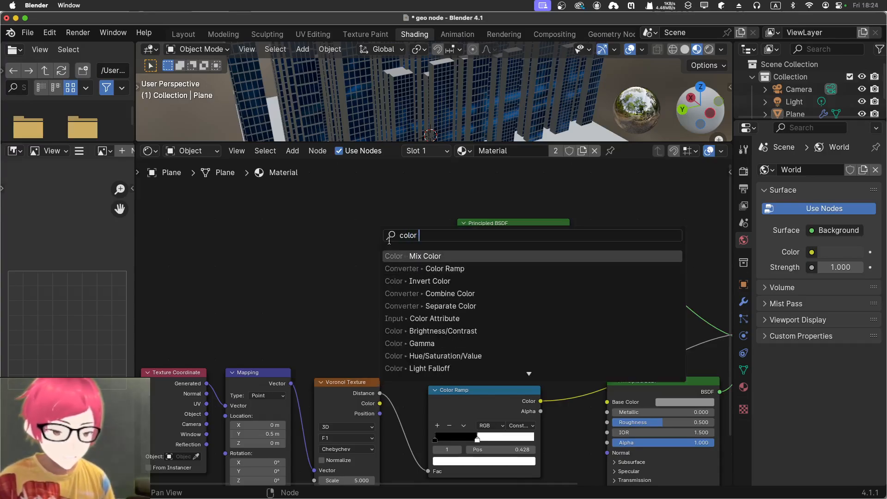
key("Down")
key("Return")
left_click(311, 218)
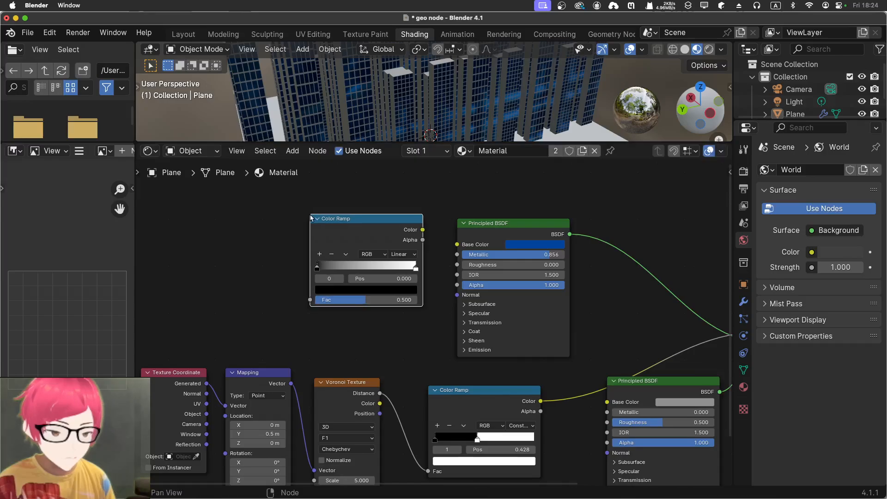
Step: Add a third color stop to the new Color Ramp and set its first stop to dark blue
left_click(322, 256)
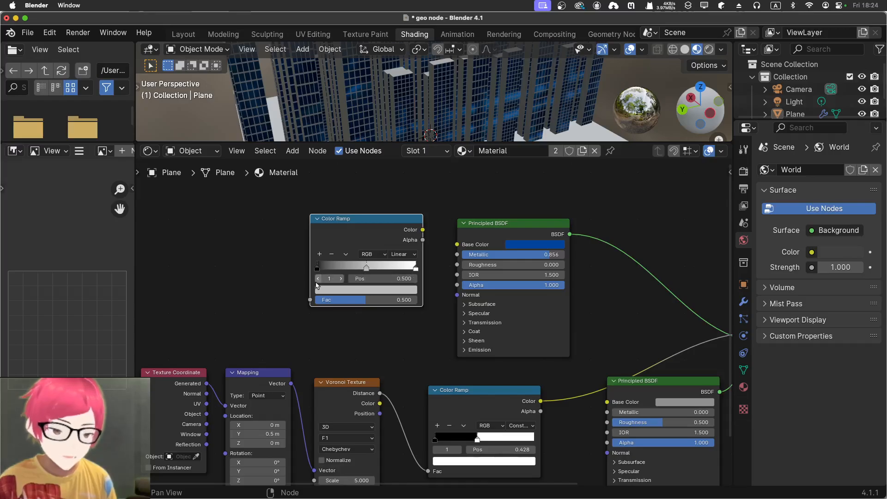
left_click(318, 270)
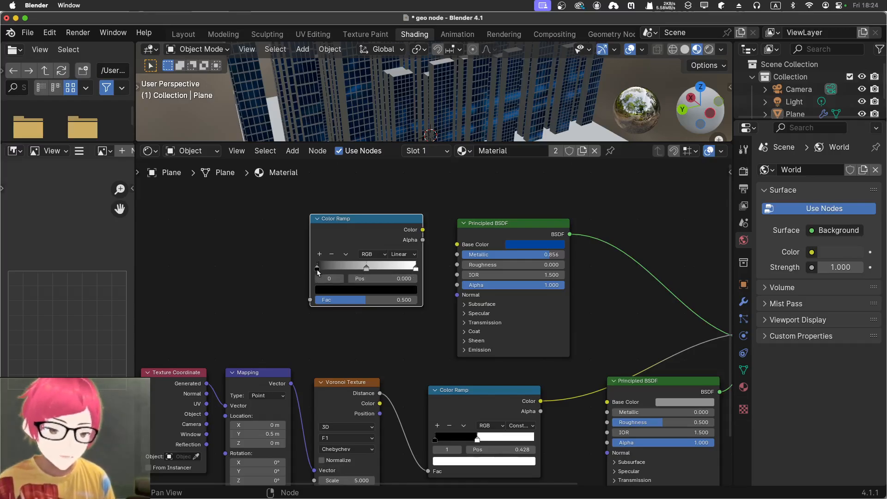
left_click(320, 289)
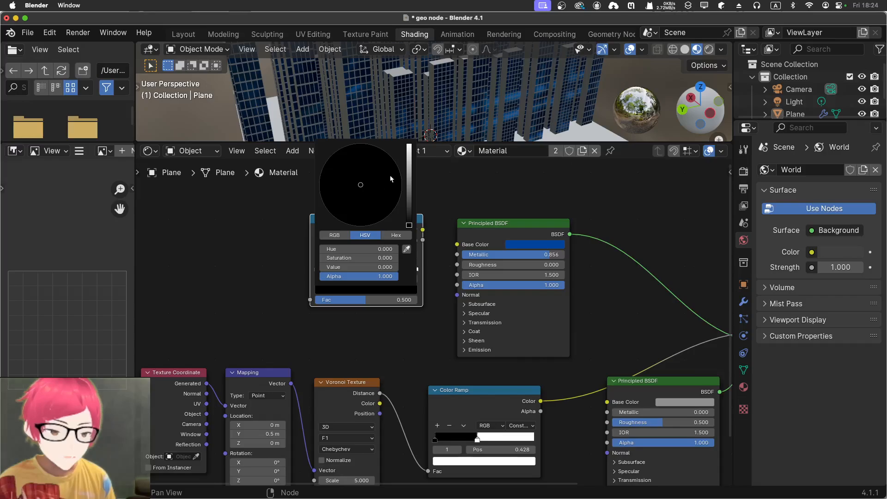
left_click_drag(409, 184, 409, 188)
left_click_drag(320, 190, 389, 166)
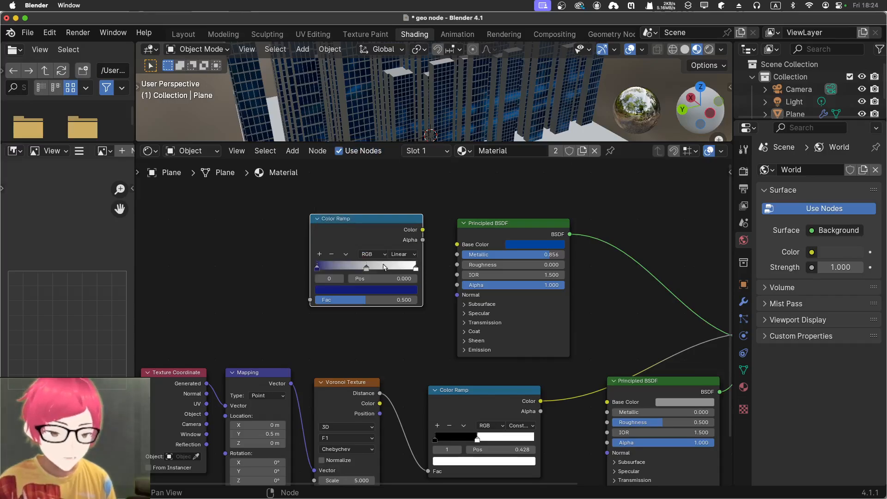
Step: Move the new Color Ramp's middle stop to position 0.095 and color it medium blue
left_click_drag(363, 268, 324, 270)
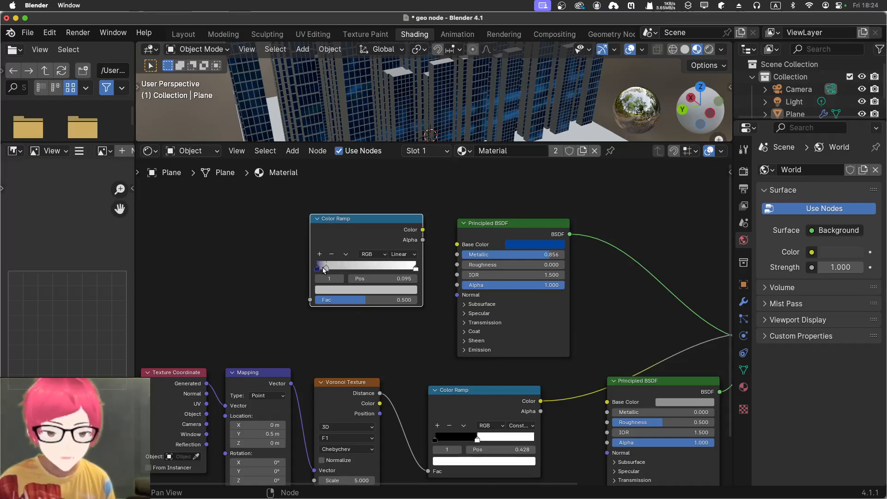
left_click(330, 290)
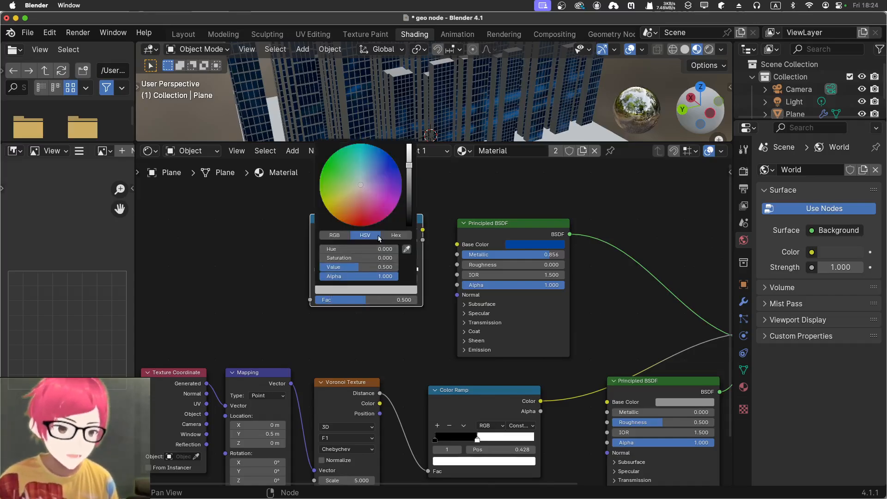
left_click_drag(412, 180, 375, 158)
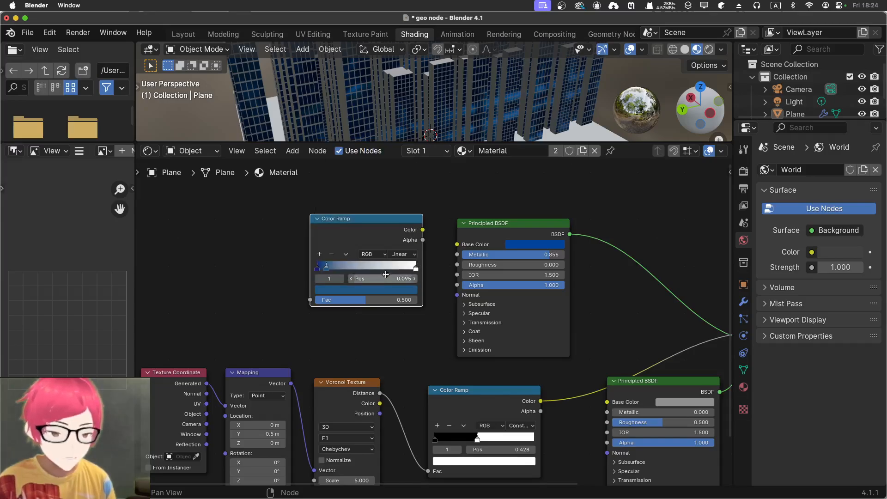
Step: Add another stop to the new Color Ramp, then place stop 2 at position 0.124 and color it teal
left_click(330, 268, "ctrl")
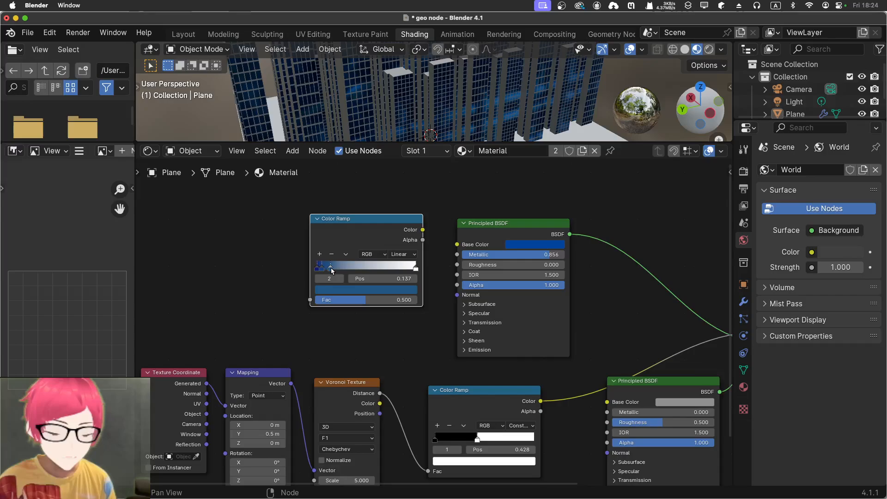
left_click(336, 290)
left_click_drag(367, 157, 359, 151)
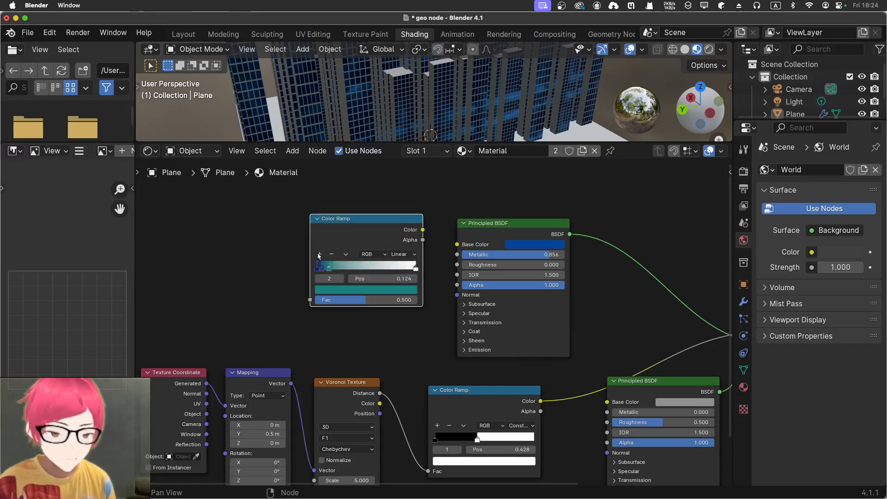
Step: Add another stop to the new Color Ramp at position 0.223 and color it dark purple with hue 0.722, saturation 0.946, value 0.133
left_click(319, 254)
left_click_drag(326, 272, 339, 271)
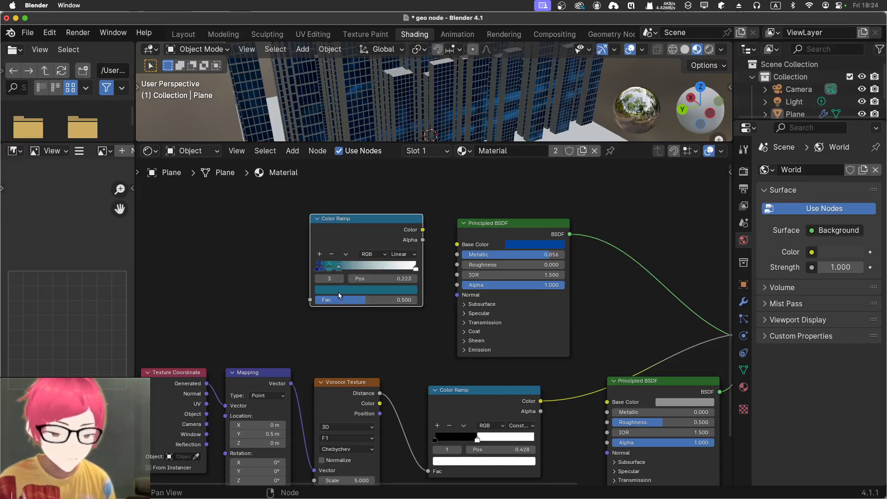
left_click(339, 291)
left_click(392, 183)
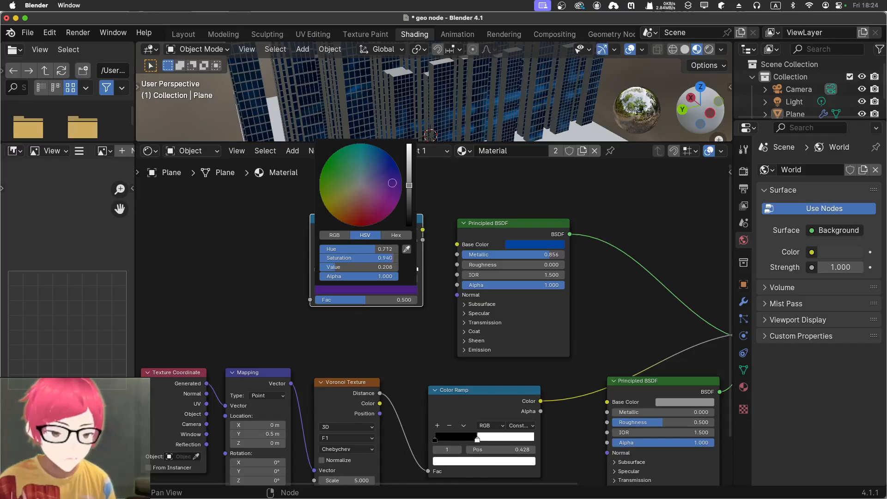
mouse_move(393, 183)
left_mouse_down()
mouse_move(399, 197)
mouse_move(394, 185)
left_mouse_up()
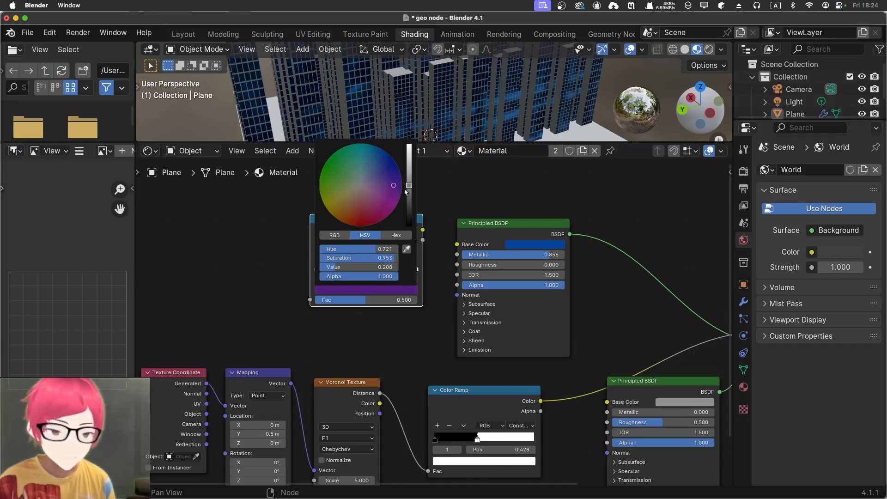
left_click(409, 193)
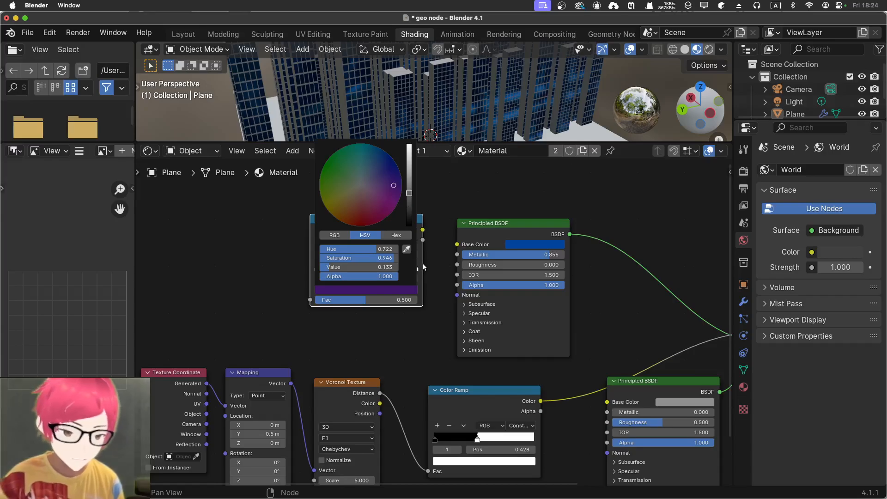
left_click(424, 229)
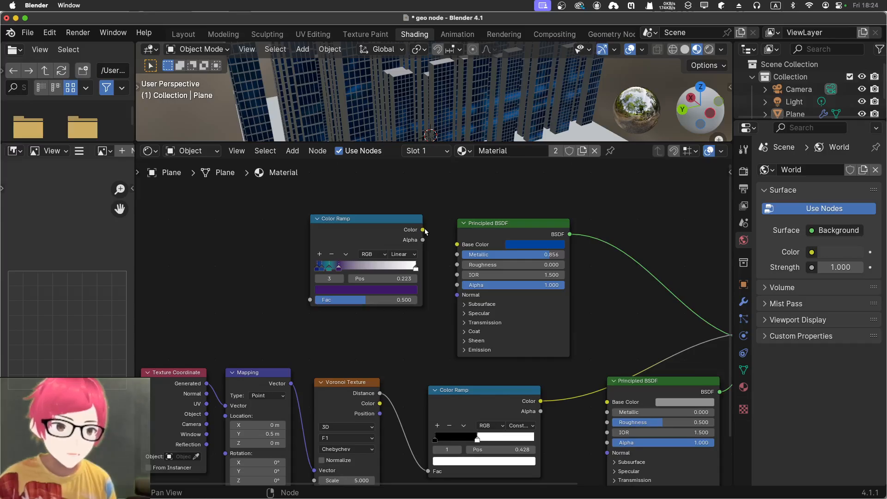
Step: Link the new Color Ramp's color to the metallic Principled BSDF's Base Color and add a Noise Texture node before the ramp
left_click_drag(423, 229, 452, 250)
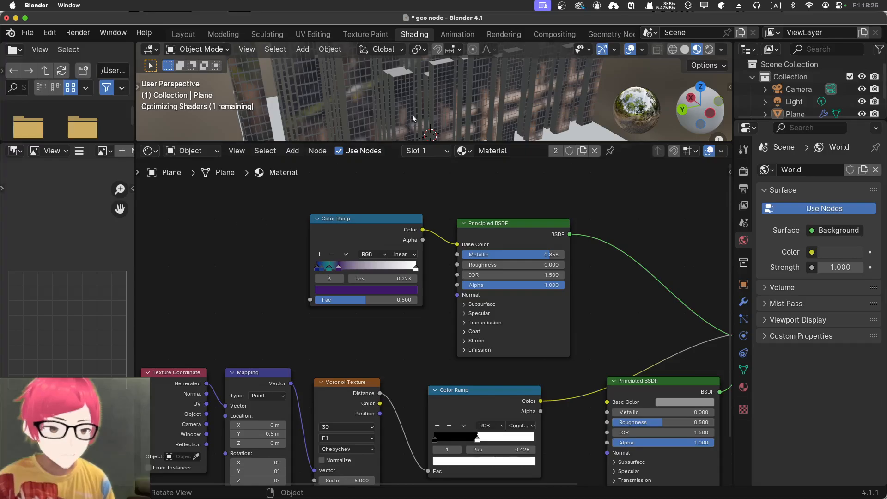
middle_click_drag(283, 105, 303, 97)
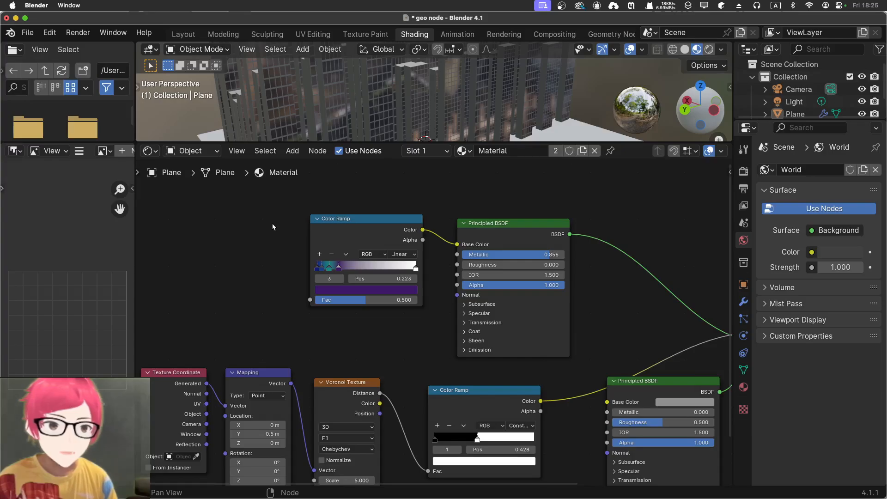
key("shift+a")
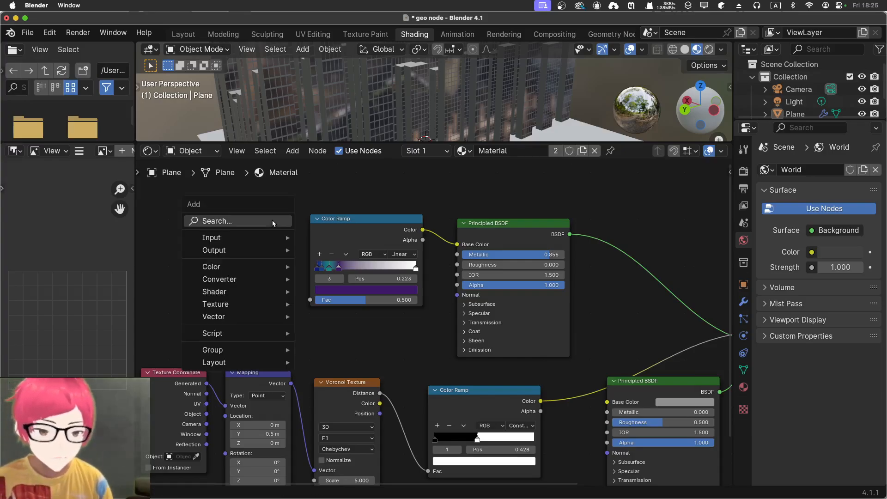
left_click(273, 220)
type("noise")
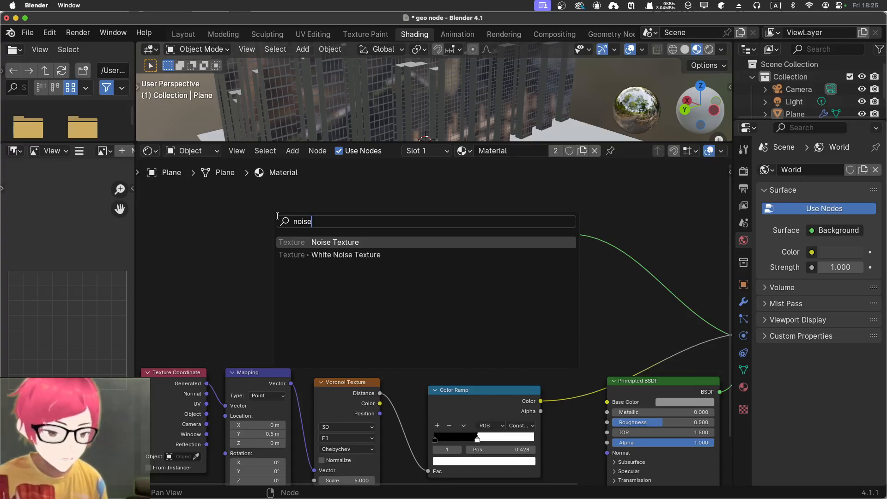
key("Return")
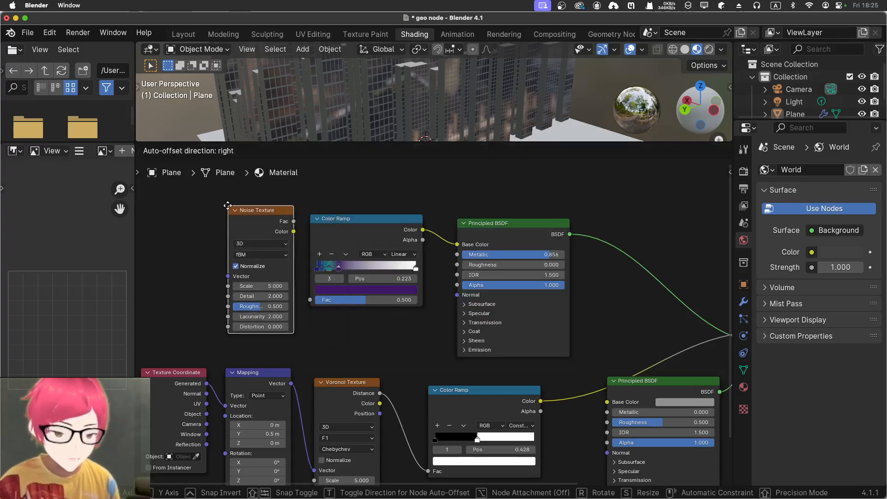
left_click(216, 224)
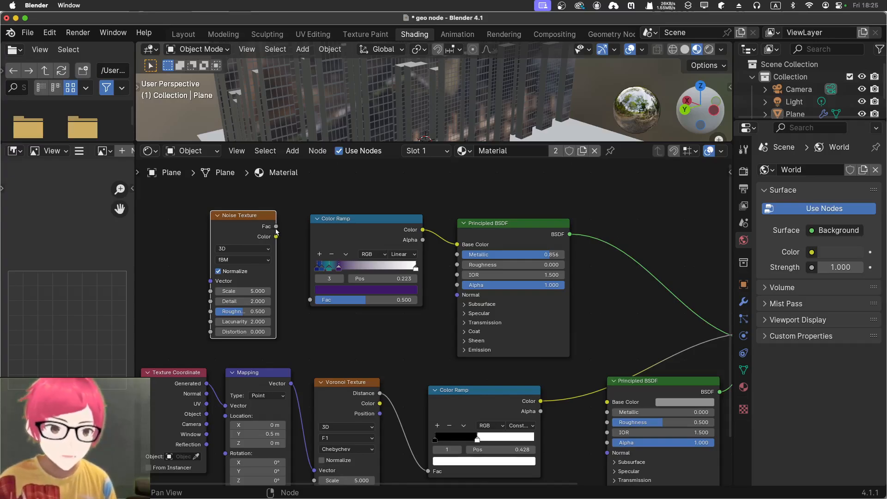
Step: Connect the Noise Texture's Fac output to the new Color Ramp's Fac input and move the noise node farther from the ramp
left_click_drag(276, 227, 310, 300)
middle_click_drag(293, 224, 343, 237)
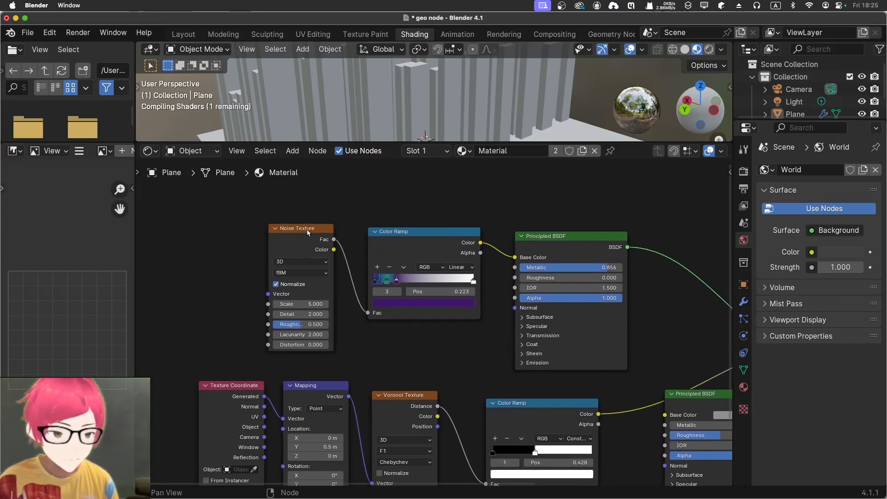
left_click_drag(303, 226, 280, 217)
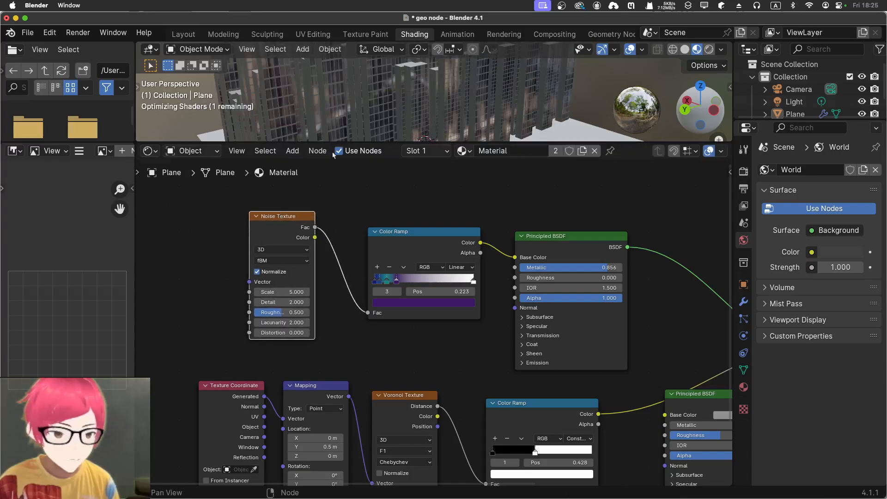
middle_click_drag(332, 93, 348, 101)
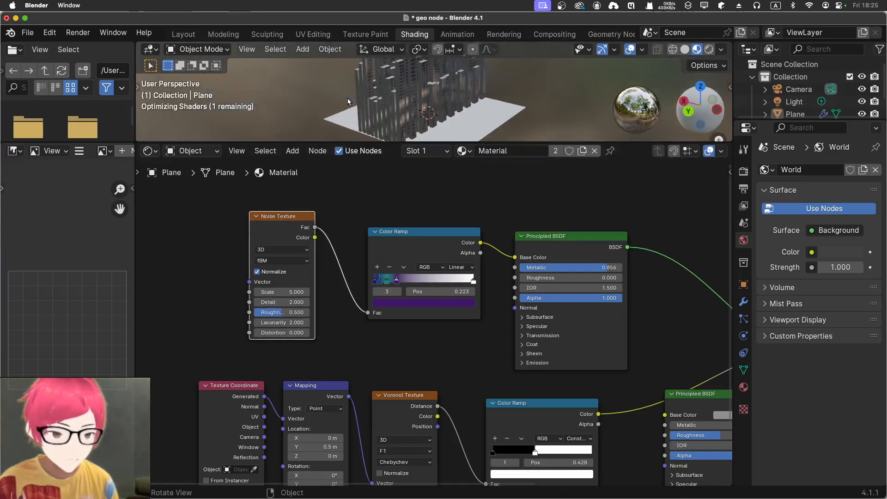
scroll(348, 102, "up", 15)
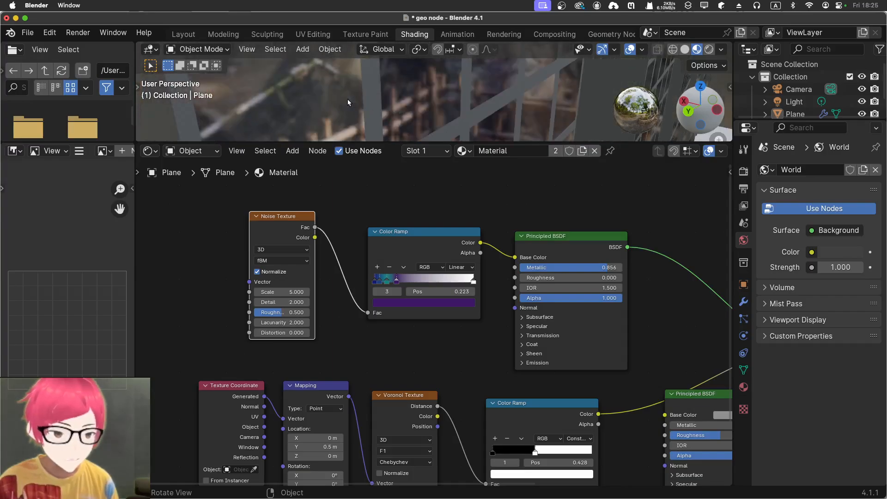
scroll(347, 99, "down", 10)
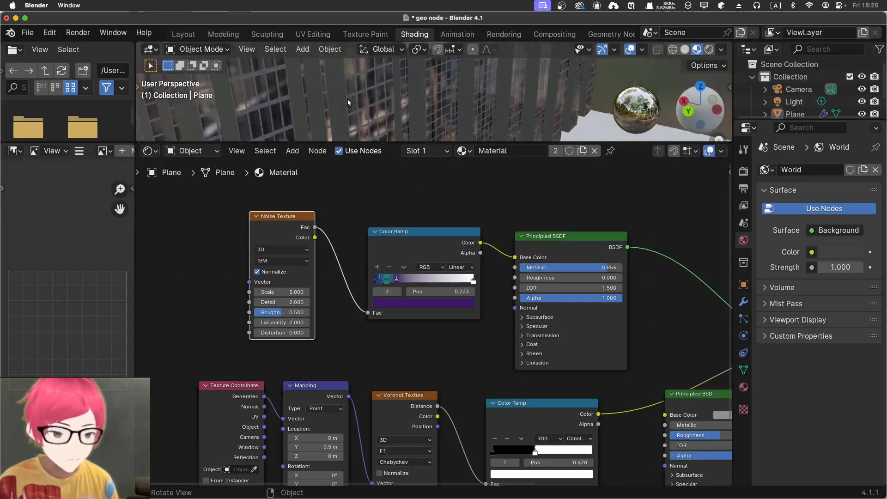
Step: Add an Object Info node and connect its Location output to the Noise Texture's Vector input
left_click(185, 237)
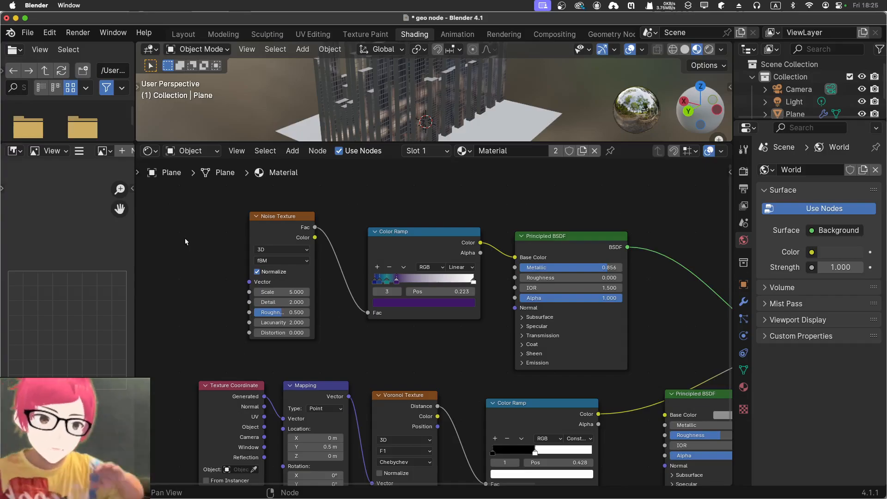
key("shift+a")
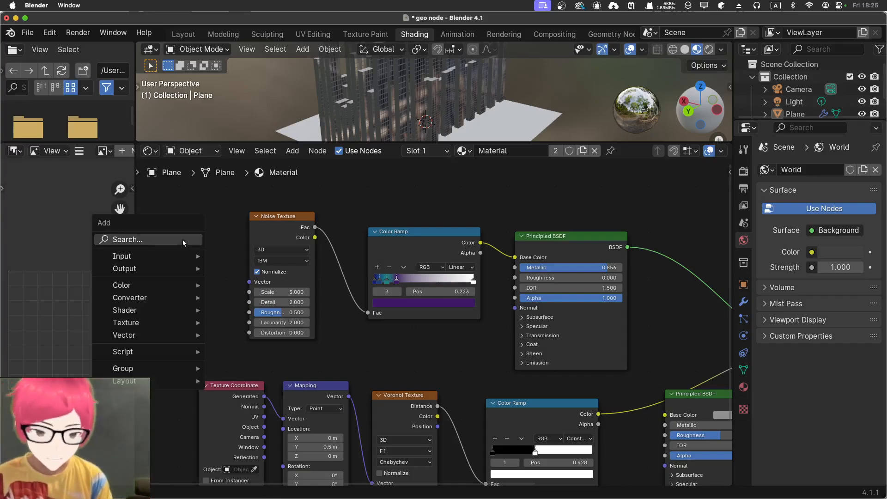
left_click(182, 239)
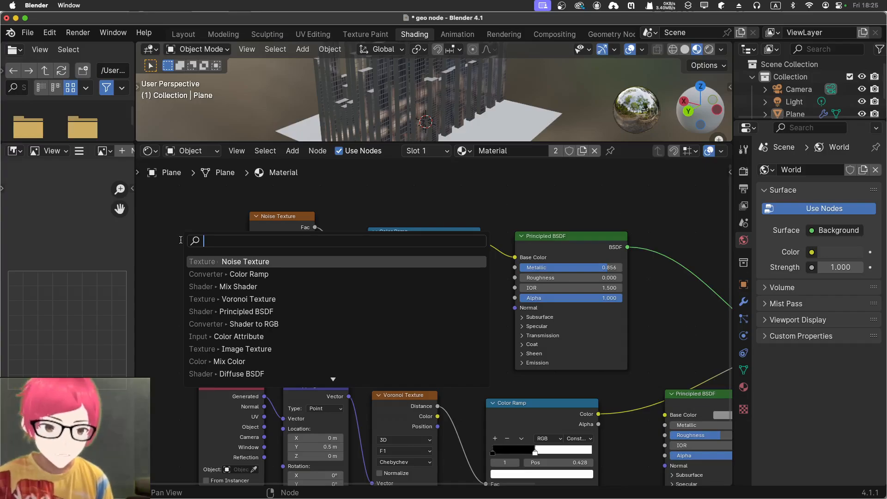
type("object")
key("Return")
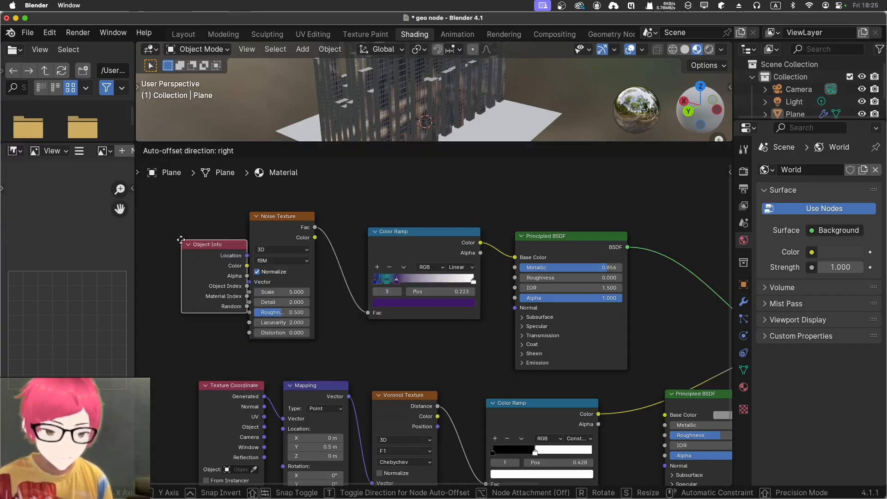
left_click(161, 231)
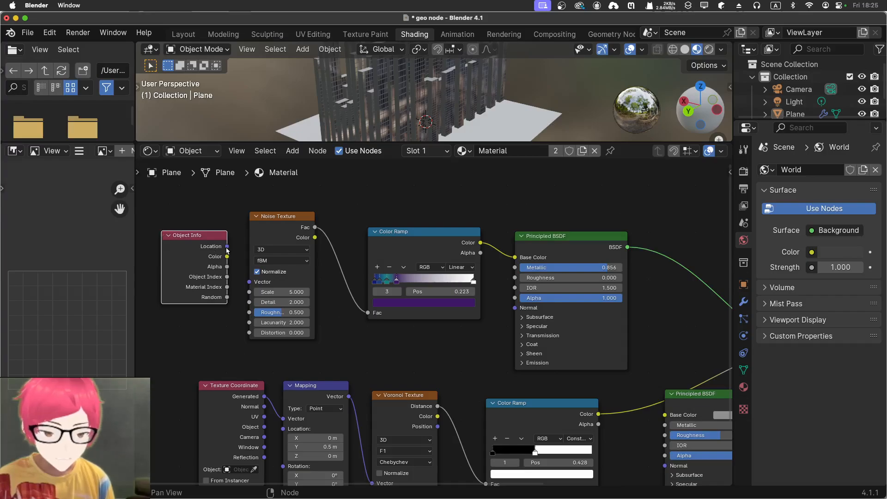
left_click_drag(227, 248, 250, 282)
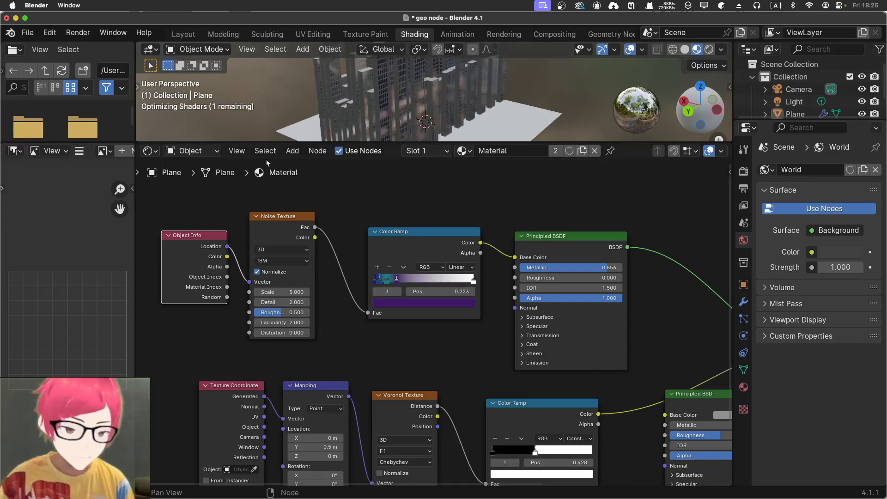
Step: Set the Noise Texture's type to Hetero Terrain
middle_click_drag(465, 115, 726, 18)
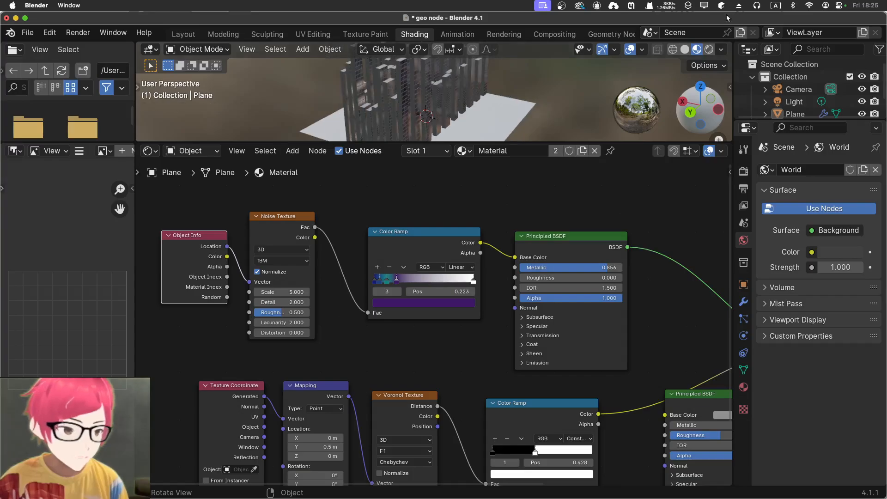
scroll(529, 90, "up", 3)
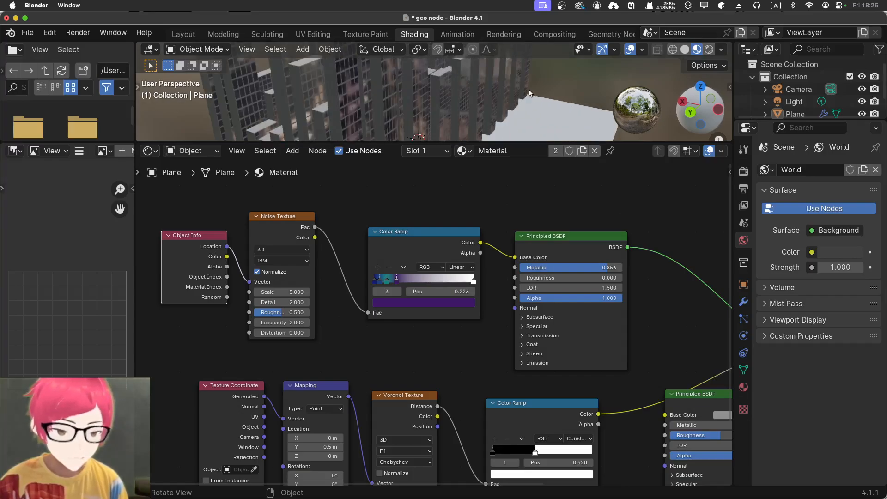
scroll(478, 105, "up", 3)
middle_click_drag(475, 88, 423, 84)
scroll(423, 84, "down", 6)
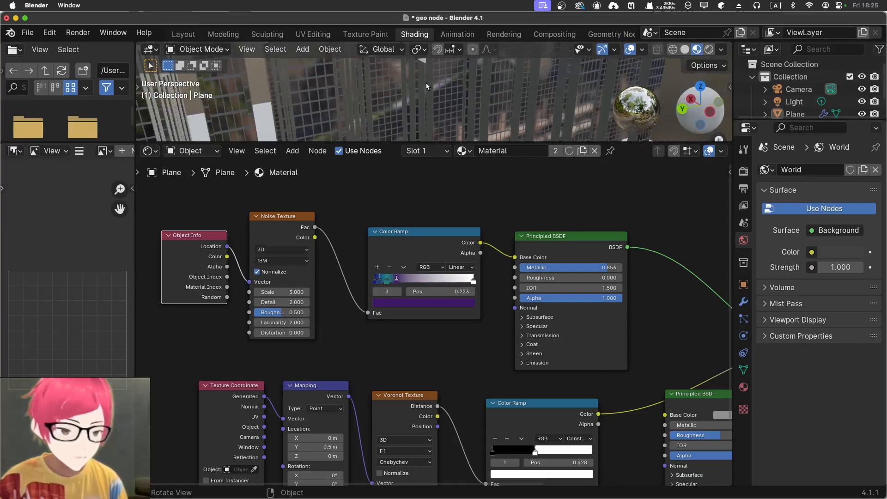
left_click(273, 261)
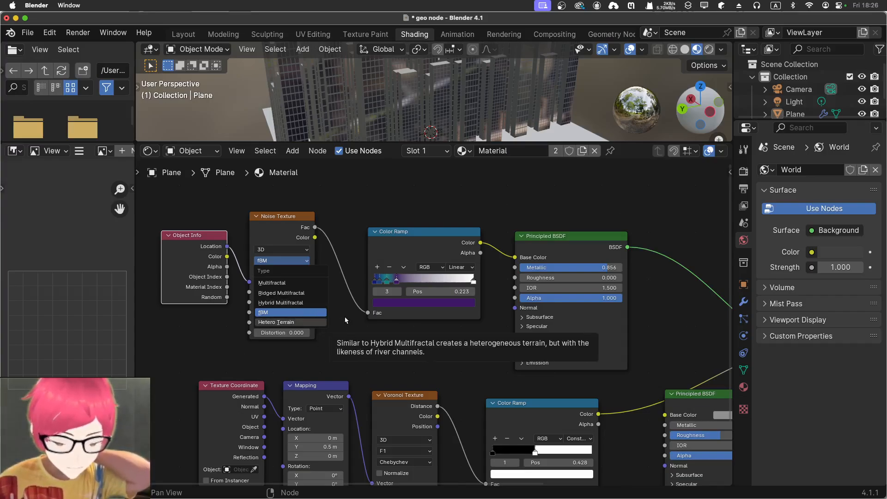
left_click(348, 334)
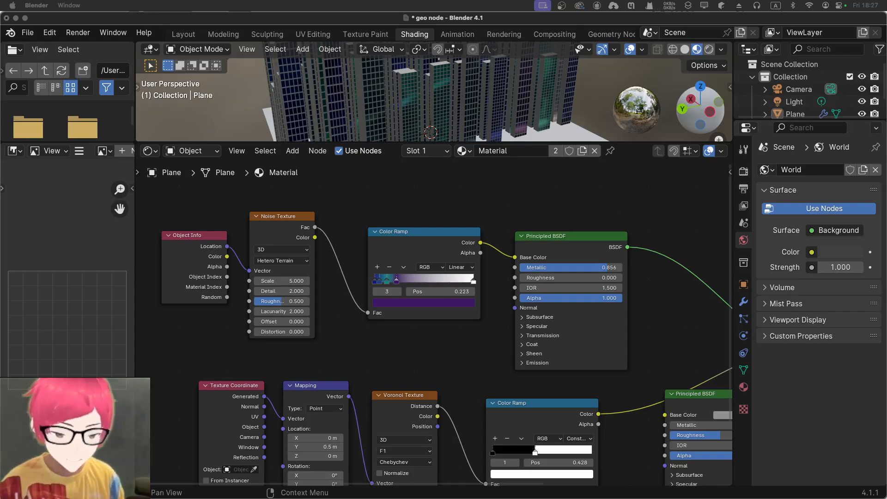
Step: Review the Object Info, Noise Texture and Color Ramp chain and examine the window colors across the buildings
scroll(283, 263, "down", 3)
scroll(283, 264, "up", 5)
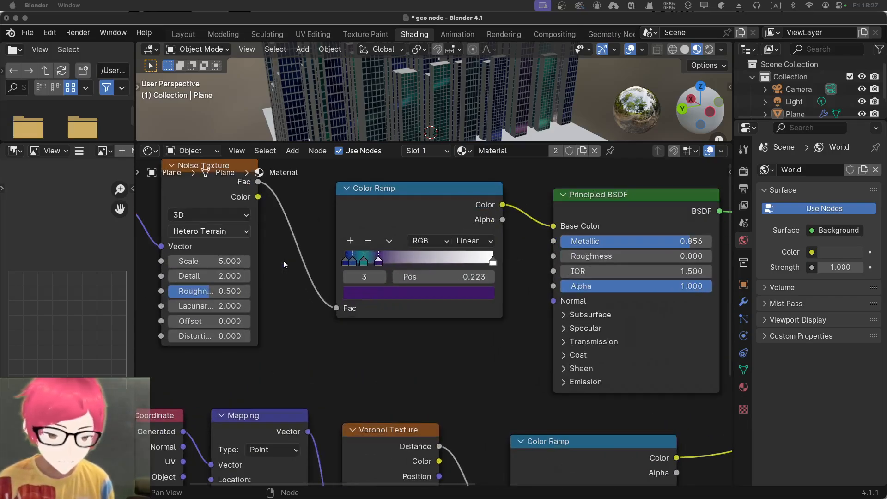
middle_click_drag(318, 314, 419, 391)
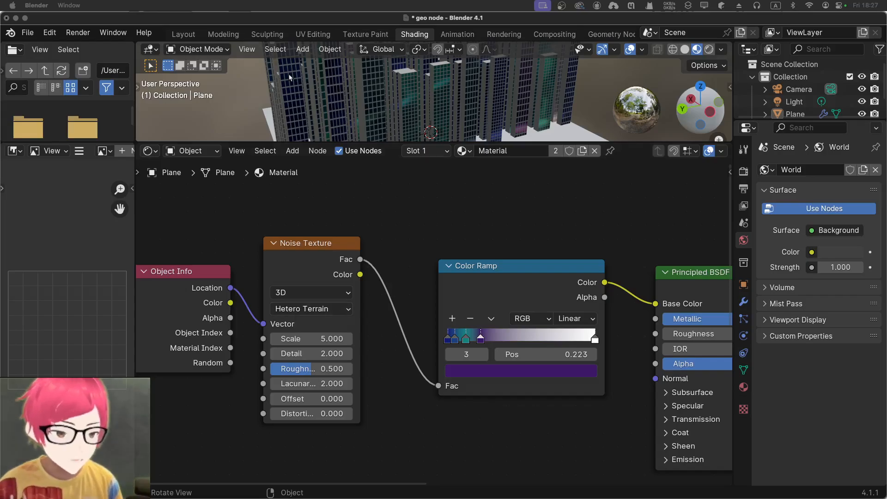
mouse_move(289, 76)
middle_mouse_down()
mouse_move(237, 68)
mouse_move(279, 90)
middle_mouse_up()
middle_click_drag(220, 99, 323, 139)
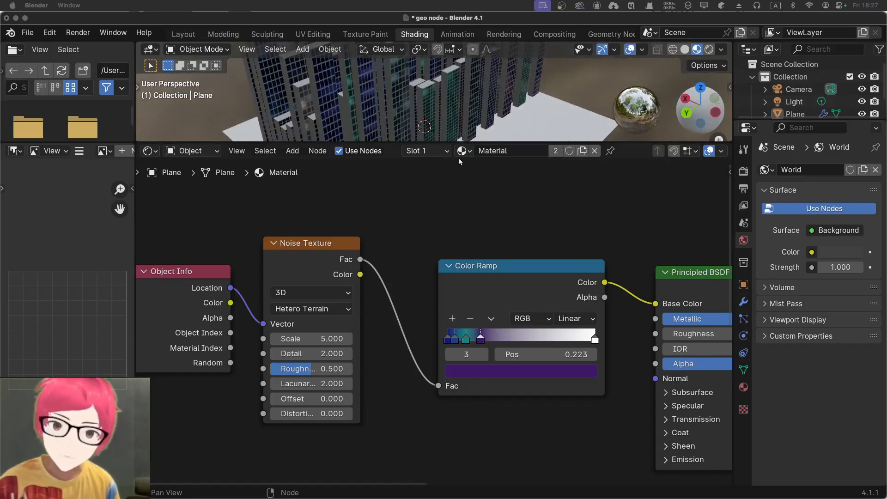
middle_click_drag(460, 115, 315, 104)
Step: Display the Layout workspace's viewport in Material Preview and examine the buildings, starting from the camera view
left_click(183, 34)
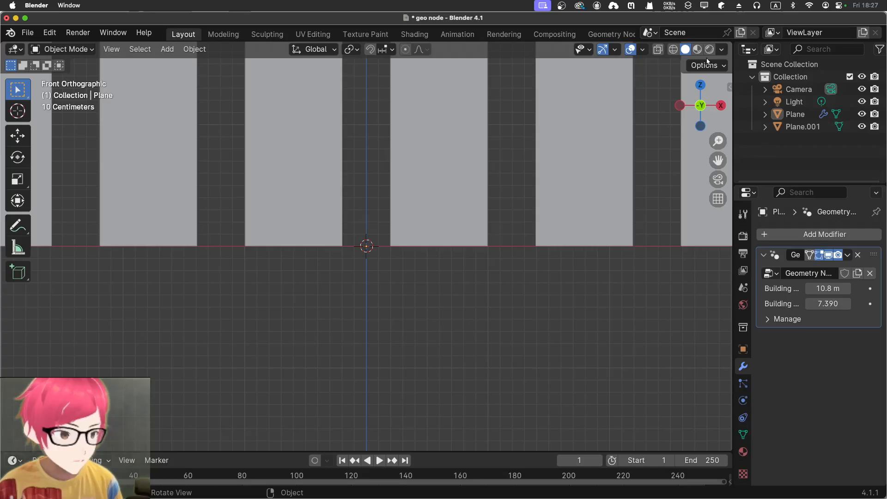
left_click(697, 49)
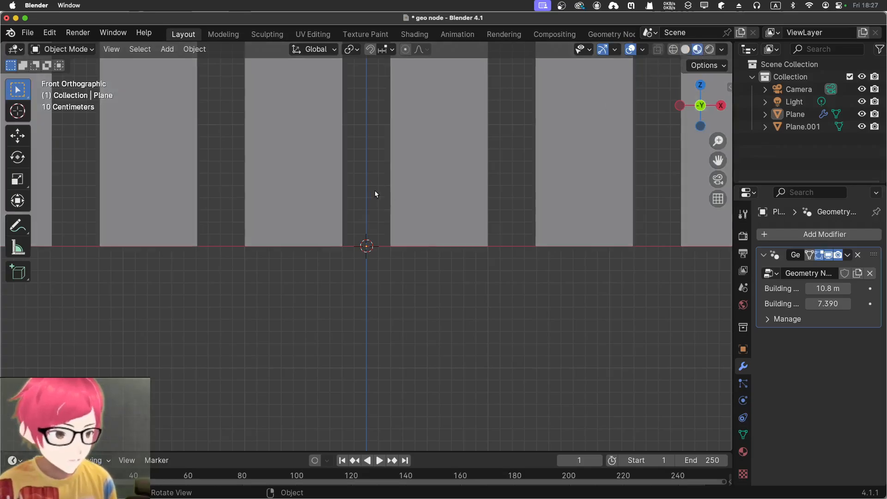
key("KP_0")
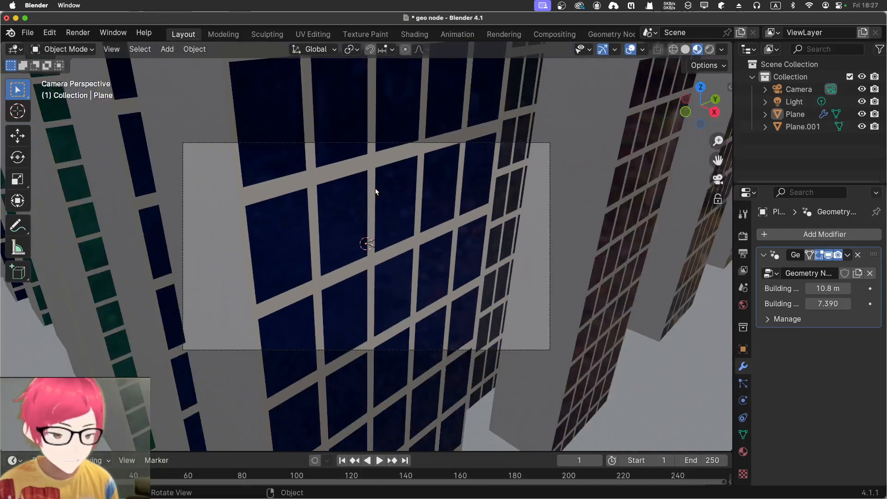
middle_click_drag(375, 192, 441, 240)
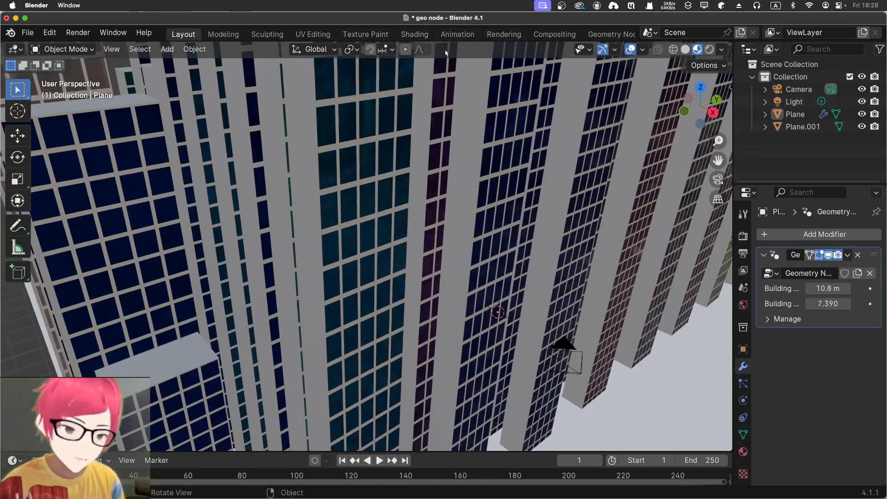
Step: Review the building generator's geometry nodes from Grid and Cube through Instance on Points to Set Material
left_click(596, 35)
middle_click_drag(185, 301, 365, 315)
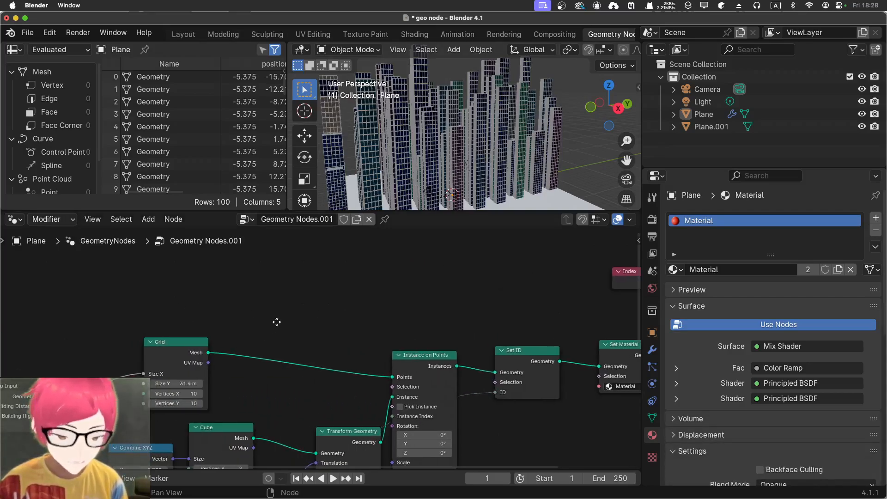
middle_click_drag(332, 347, 291, 328)
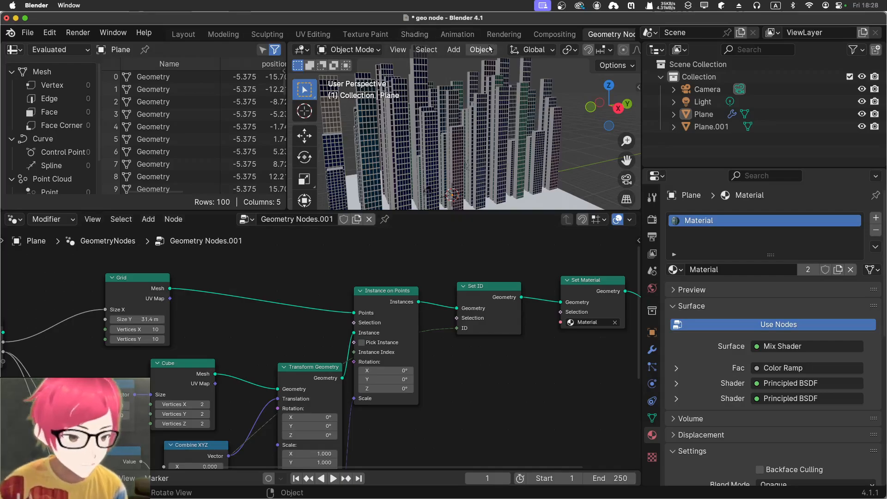
Step: Return to the Shading workspace and examine the window color and Voronoi grid nodes alongside a close view of the buildings
left_click(415, 34)
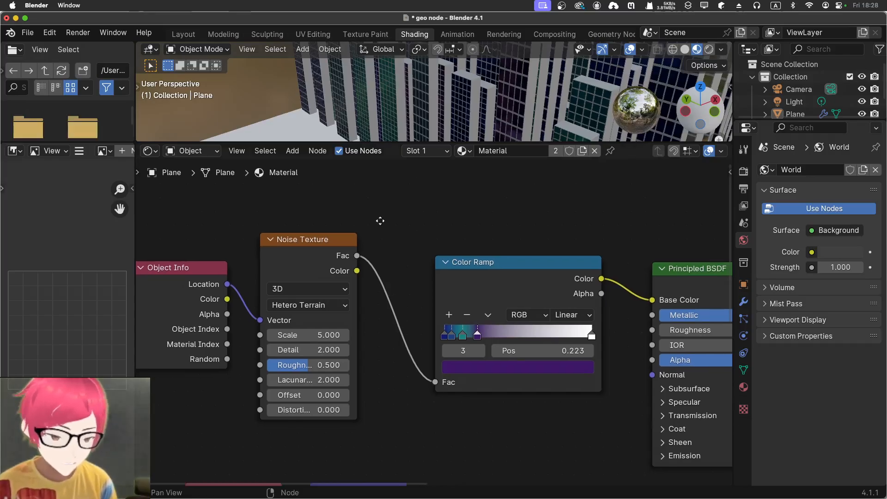
middle_click_drag(380, 221, 215, 212)
middle_click_drag(394, 439, 386, 440)
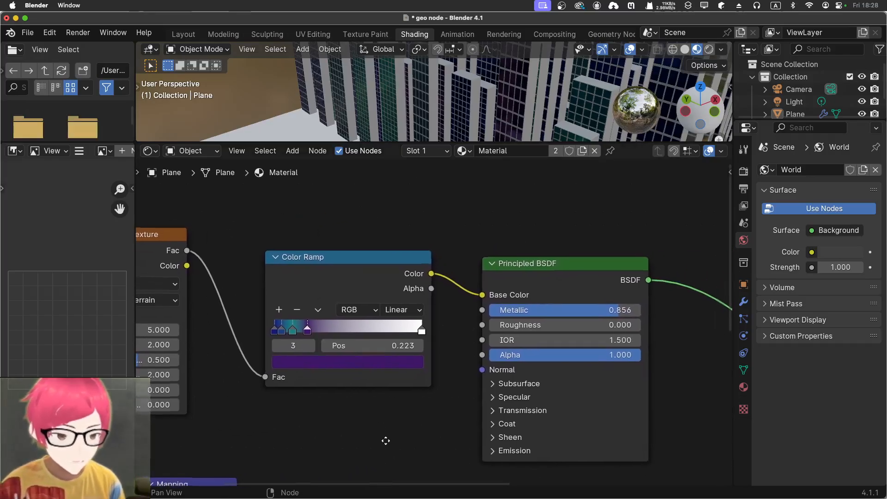
middle_click_drag(305, 442, 391, 258)
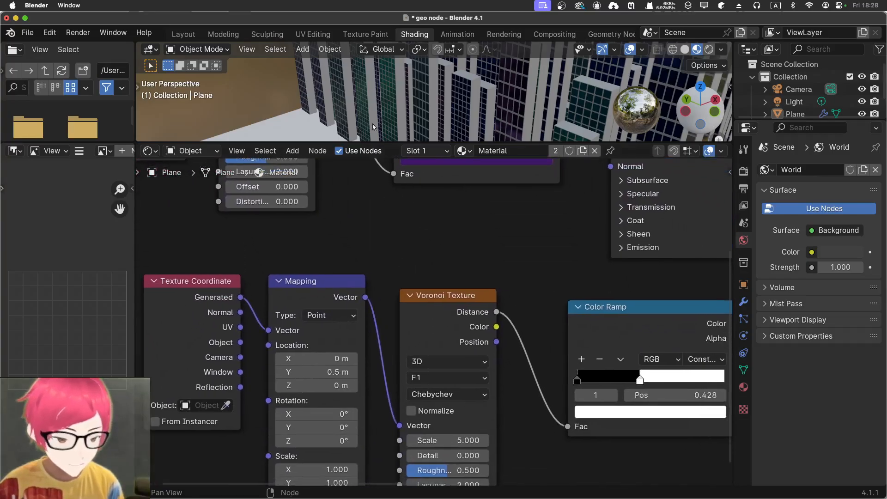
middle_click_drag(307, 130, 373, 102)
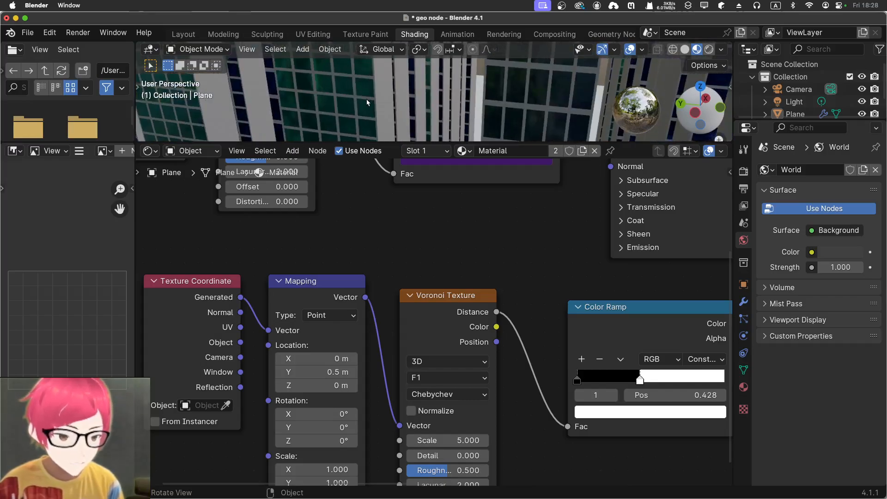
Step: Set the Mapping node's Scale Y to 0.8 and Z to 3.8 and its Location Y to 0 m
left_click_drag(457, 298, 461, 243)
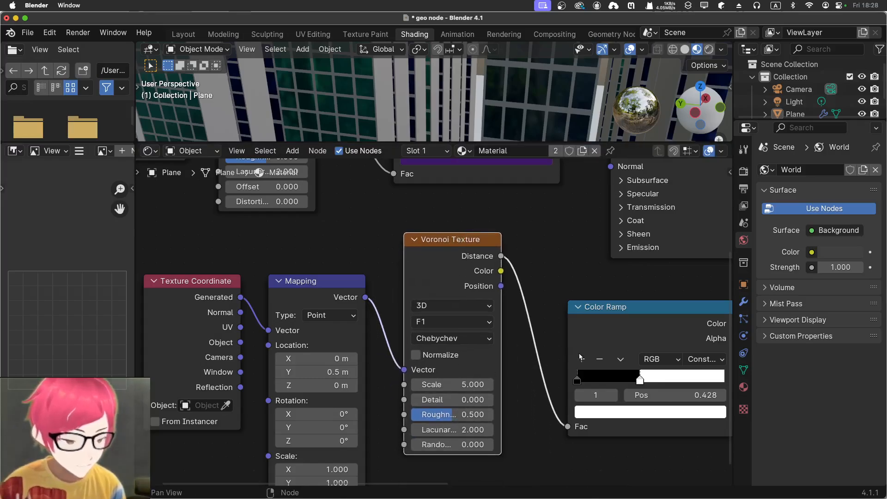
middle_click_drag(533, 344, 553, 301)
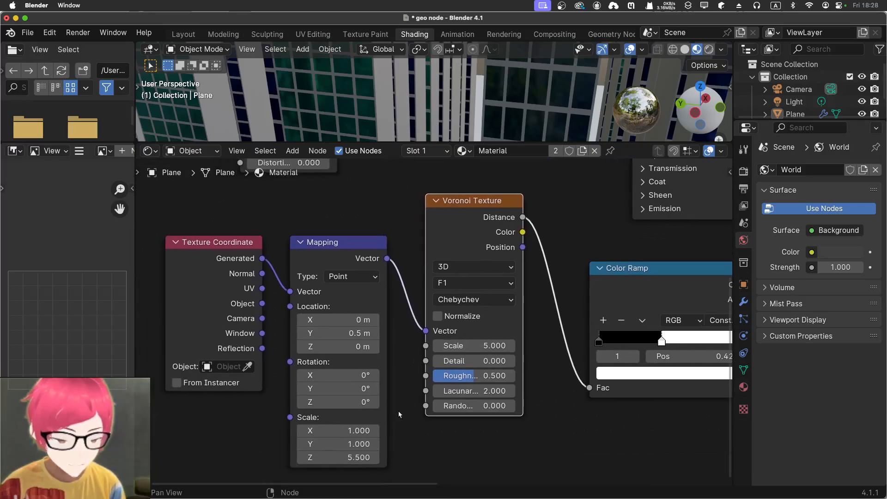
left_click_drag(337, 457, 411, 457)
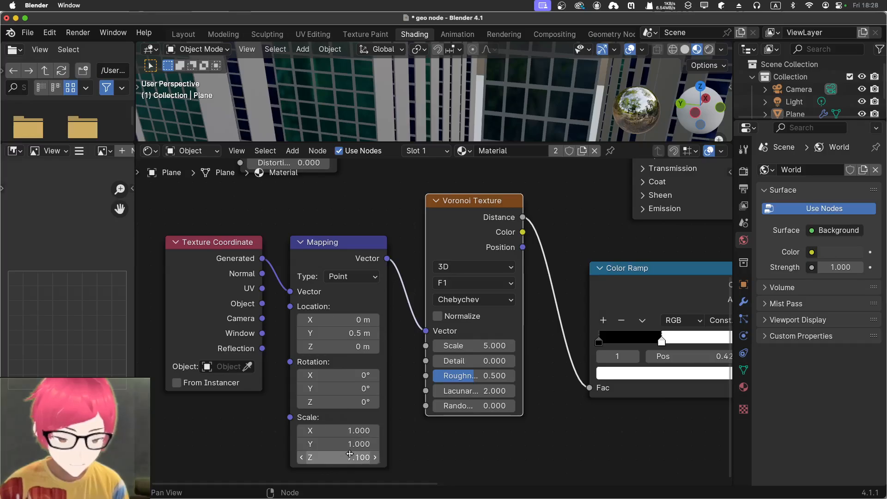
left_click_drag(346, 457, 194, 457)
mouse_move(351, 443)
left_mouse_down()
mouse_move(295, 444)
mouse_move(351, 444)
left_mouse_up()
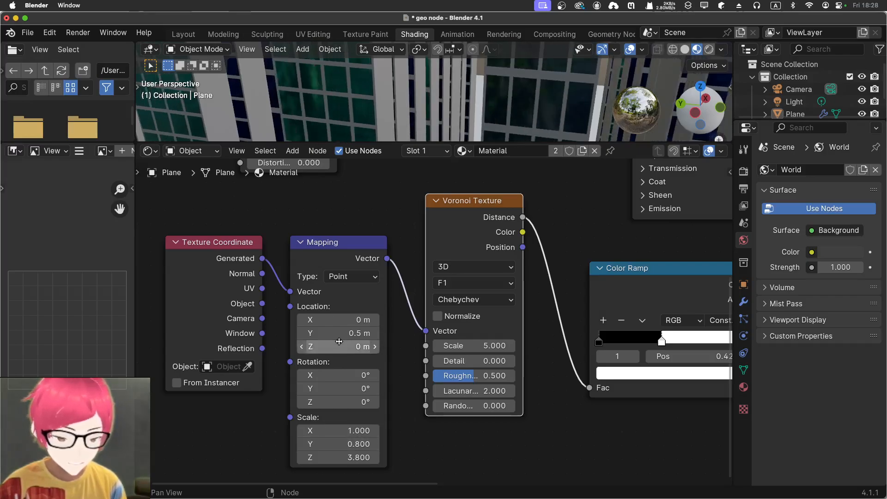
left_click_drag(339, 334, 323, 333)
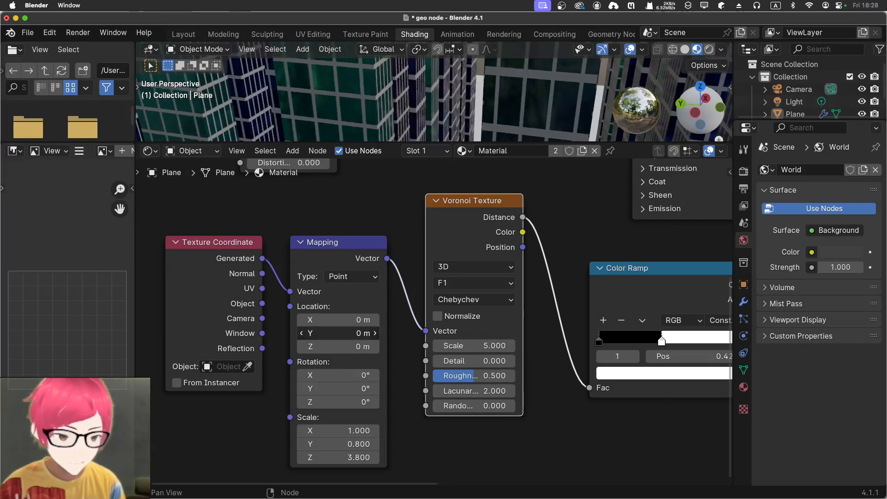
Step: Examine the adjusted window grid on the buildings up close and from a wider angle
scroll(352, 87, "down", 5)
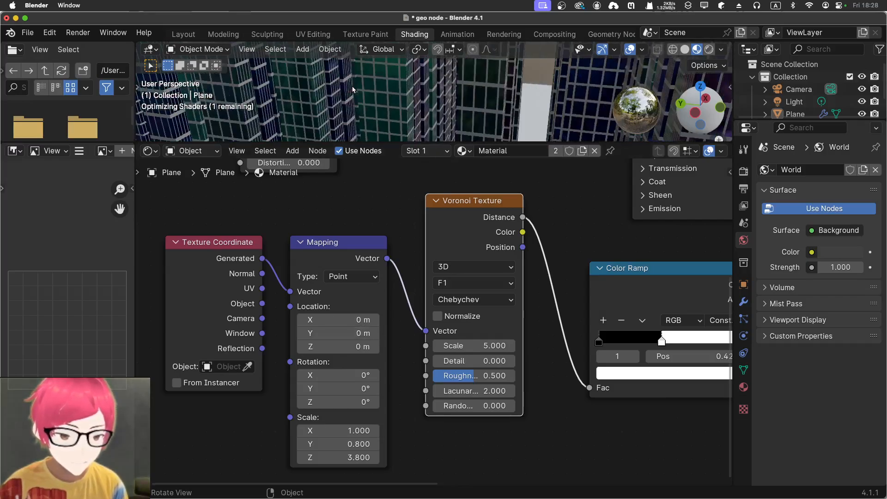
middle_click_drag(352, 89, 387, 99)
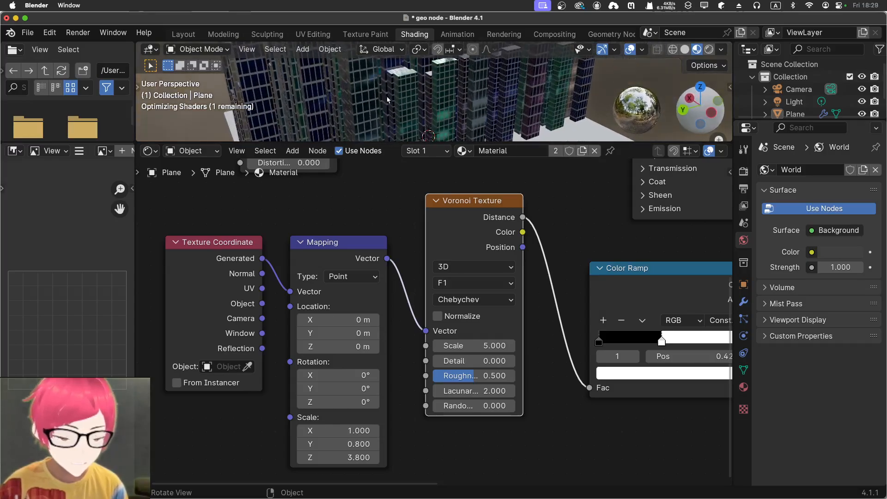
scroll(387, 99, "up", 8)
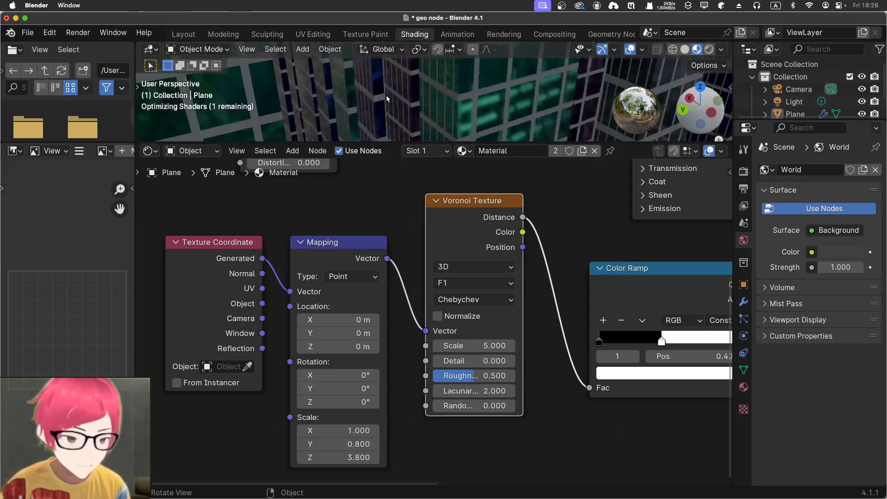
scroll(387, 98, "down", 5)
scroll(373, 102, "down", 4)
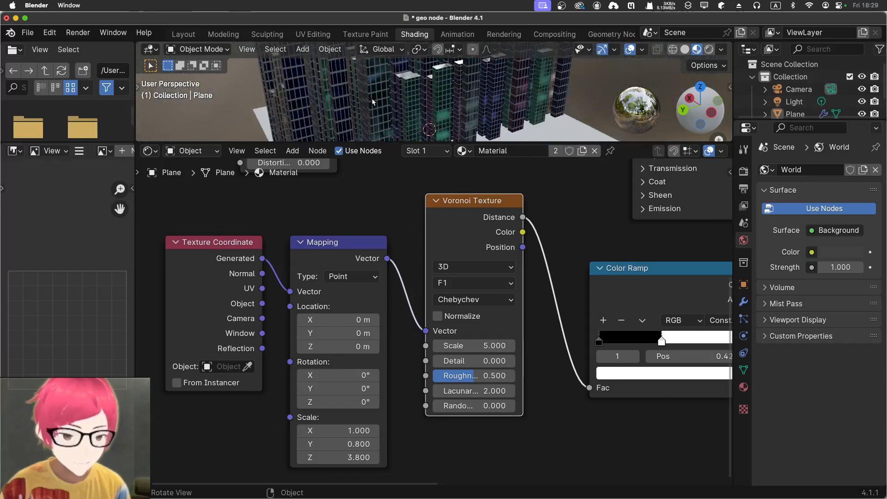
middle_click_drag(373, 102, 422, 133)
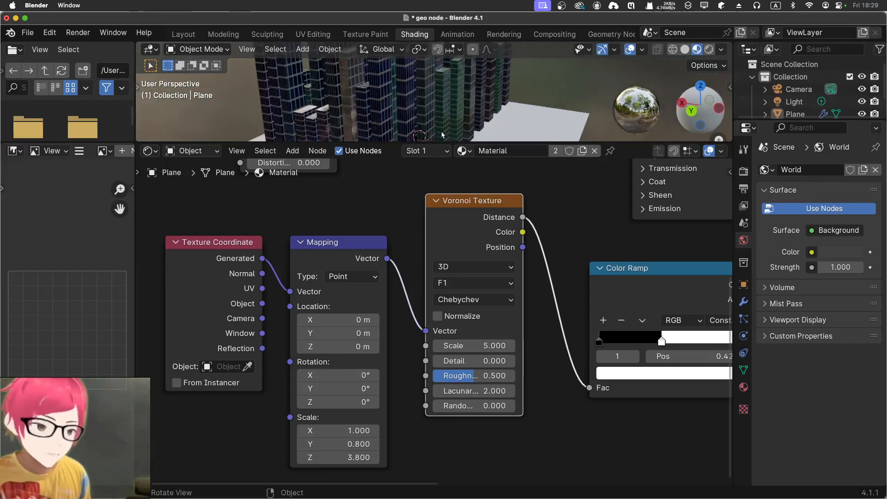
Step: Switch to the Layout workspace and display the whole group of buildings in Rendered viewport shading
left_click(183, 34)
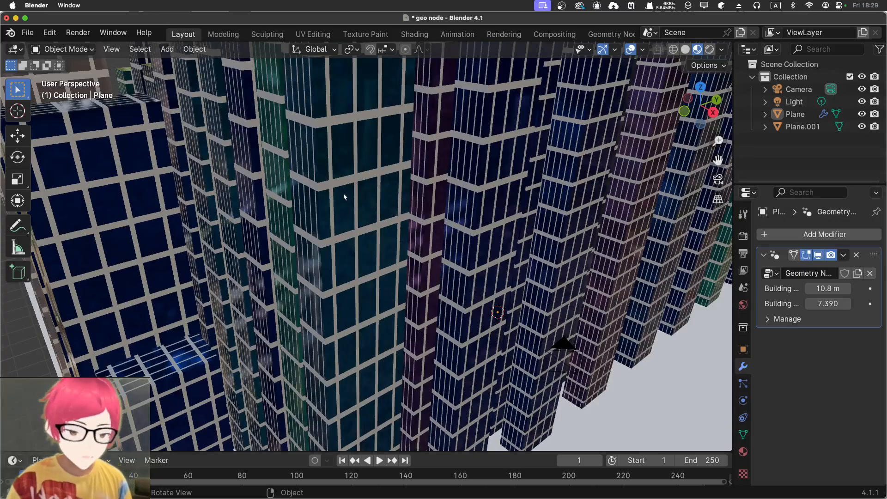
scroll(344, 196, "up", 3)
scroll(358, 234, "down", 10)
scroll(362, 210, "up", 2)
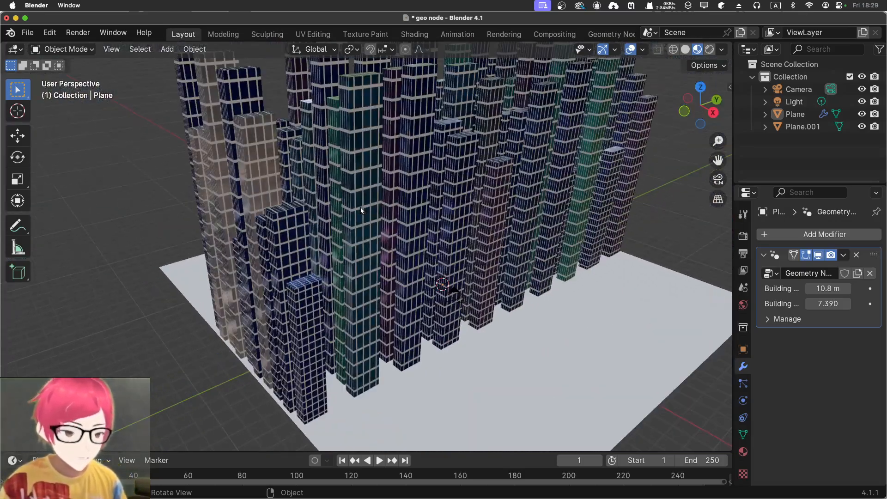
middle_click_drag(361, 210, 337, 201)
middle_click_drag(600, 172, 528, 192, "shift")
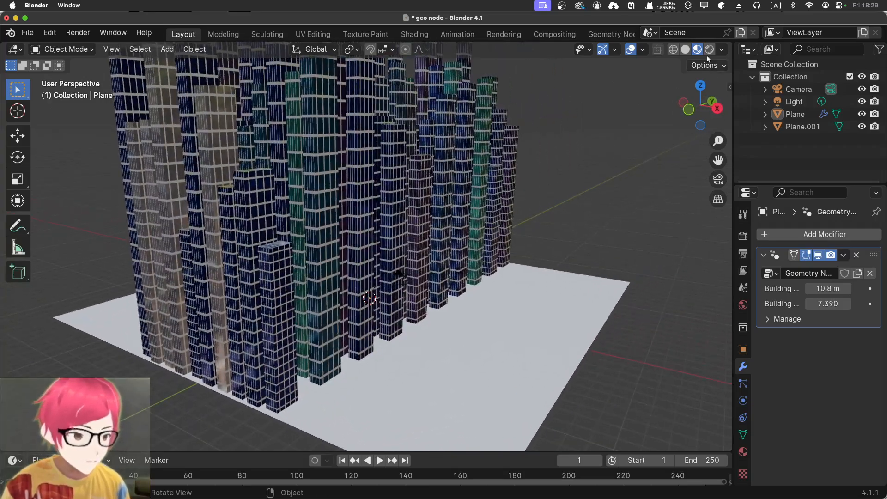
left_click(707, 51)
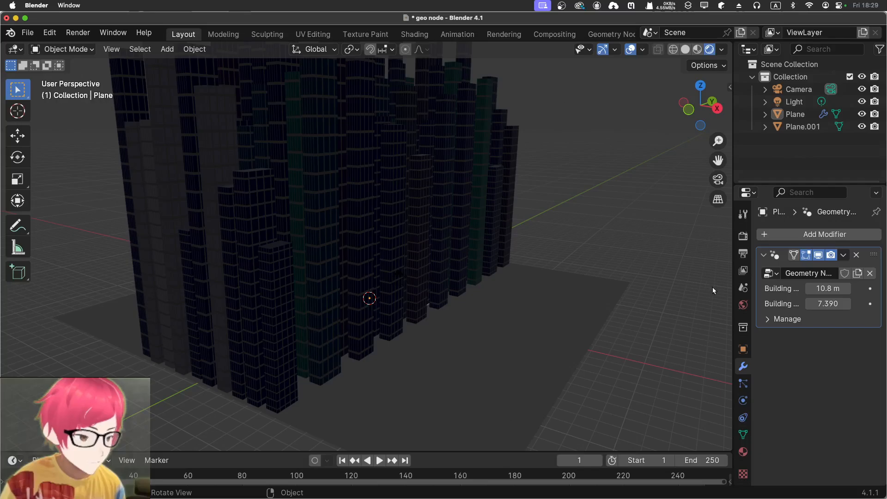
Step: Try a near-white world background color with the world's nodes disabled, and undo the color change
left_click(743, 305)
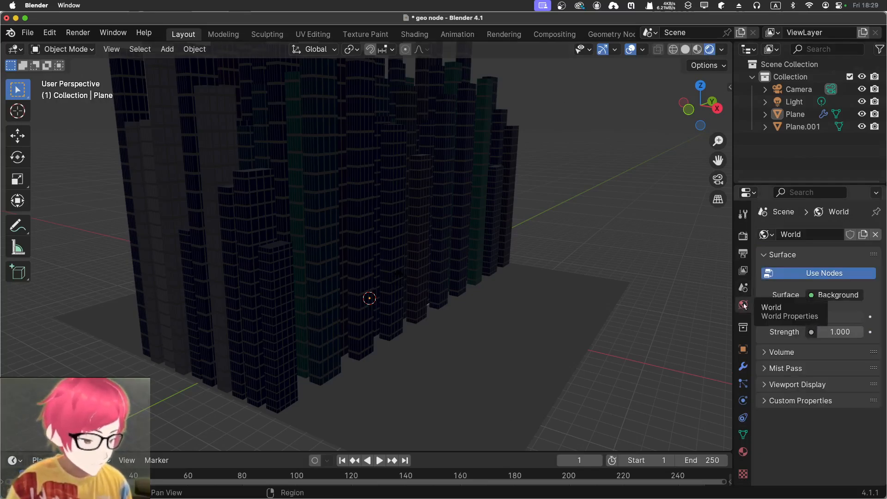
left_click(807, 275)
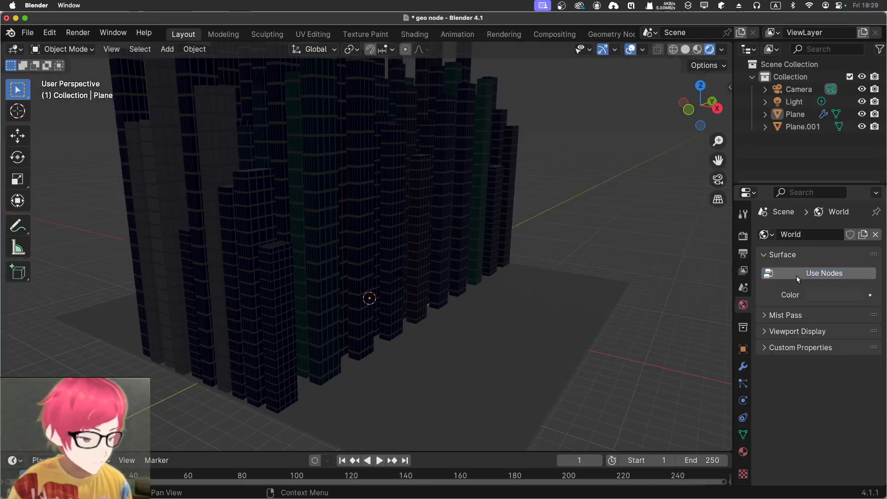
left_click(813, 292)
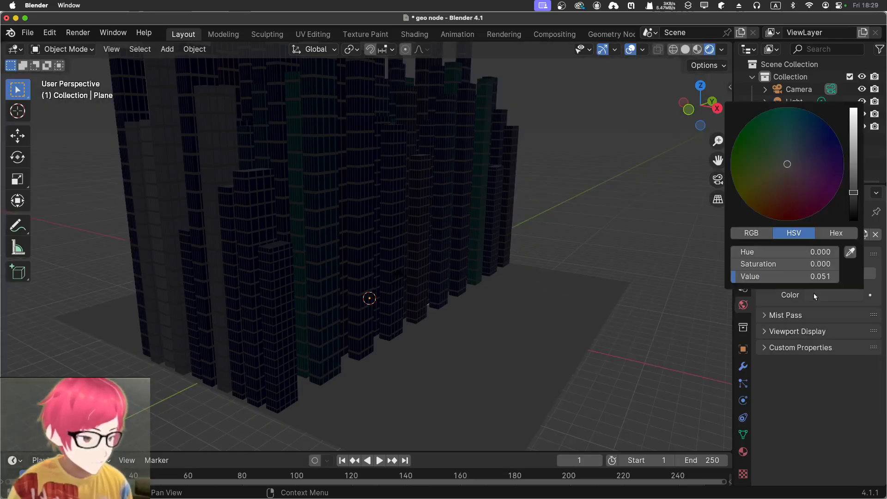
left_click(853, 119)
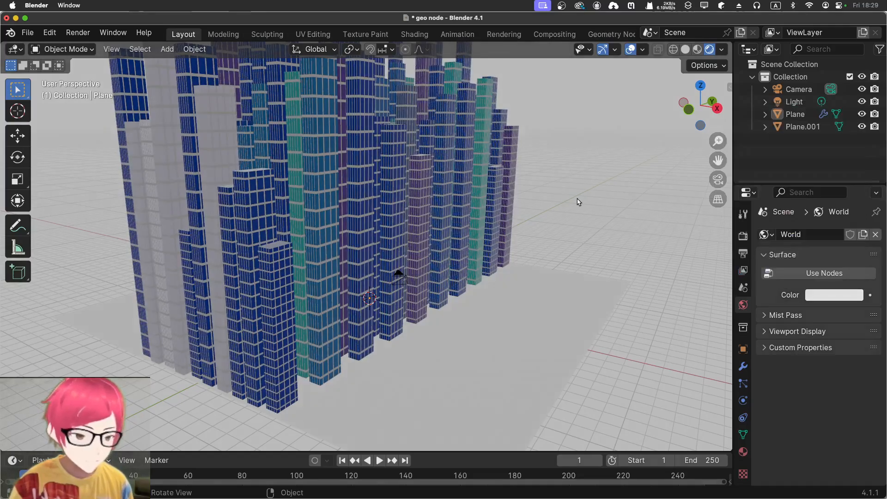
middle_click_drag(579, 202, 597, 224)
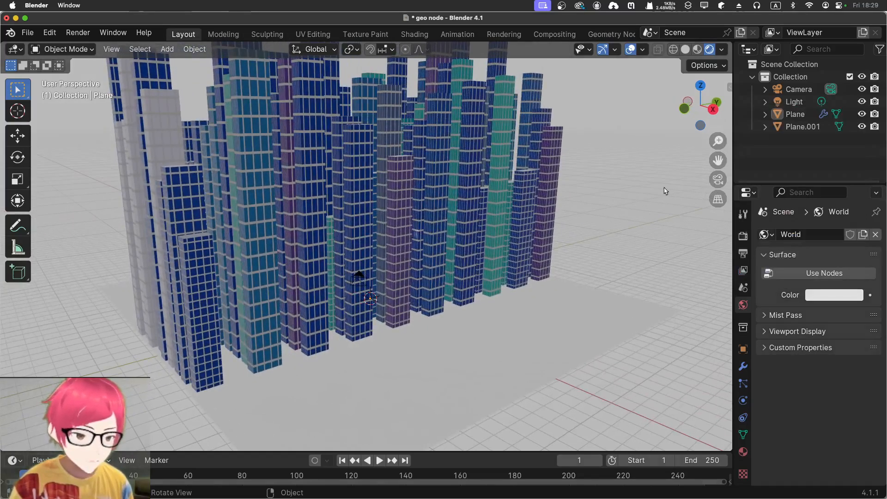
left_click(823, 293)
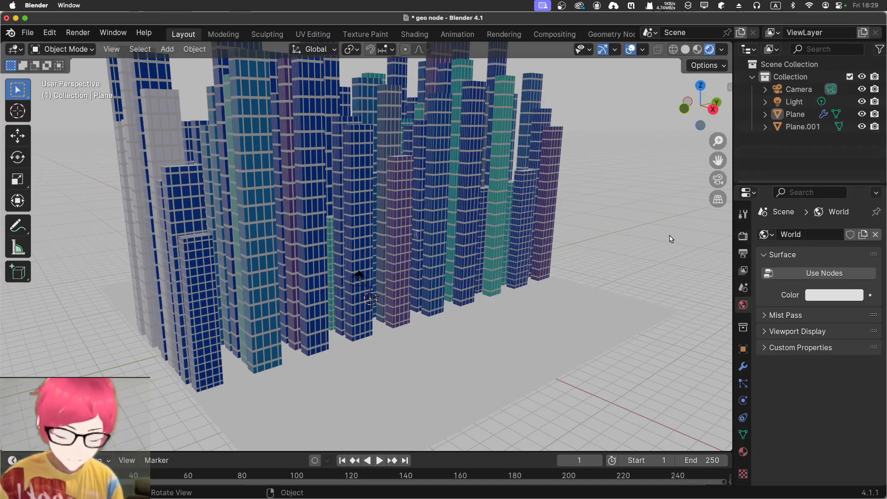
key("super+z")
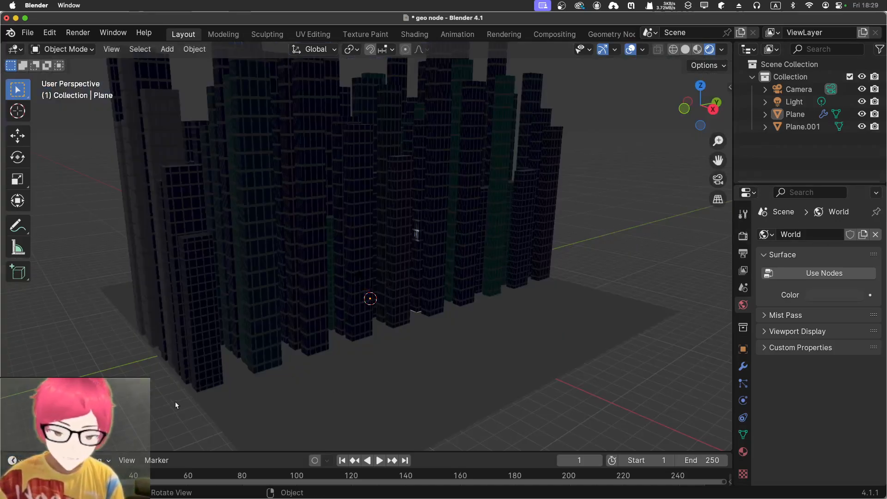
Step: Change the timeline area into an Asset Browser and enlarge it to about half the window's height
left_click(14, 460)
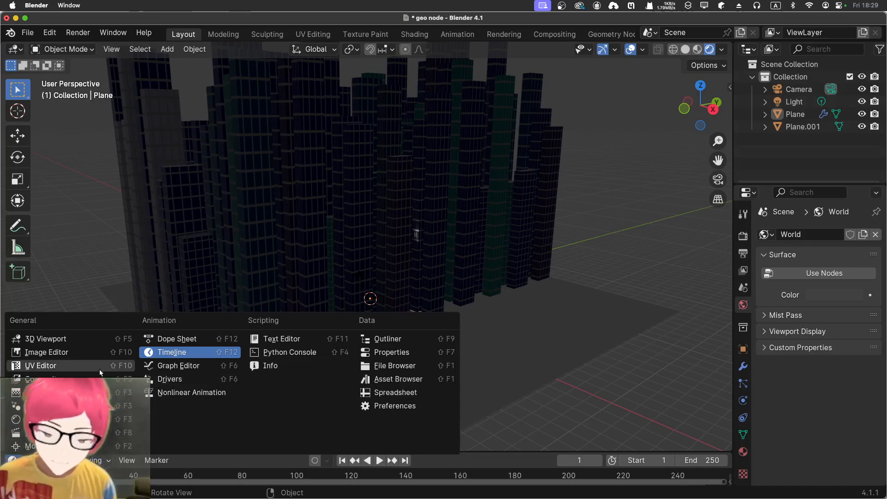
left_click(380, 380)
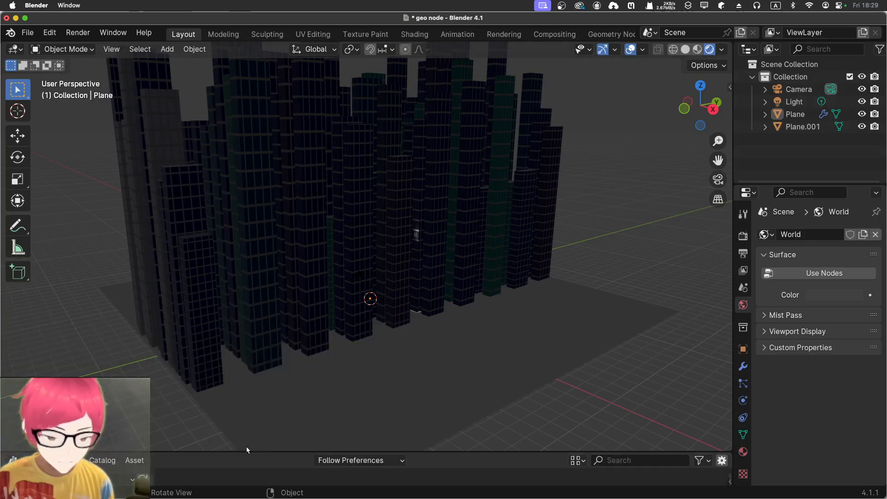
left_click_drag(207, 450, 208, 293)
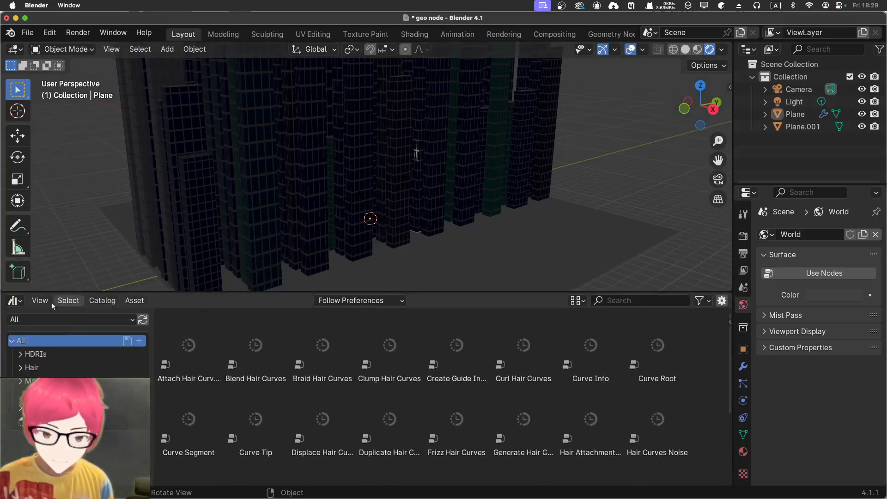
Step: Load the Poly Haven asset library and narrow it to a subcategory of its outdoor HDRIs
left_click(37, 354)
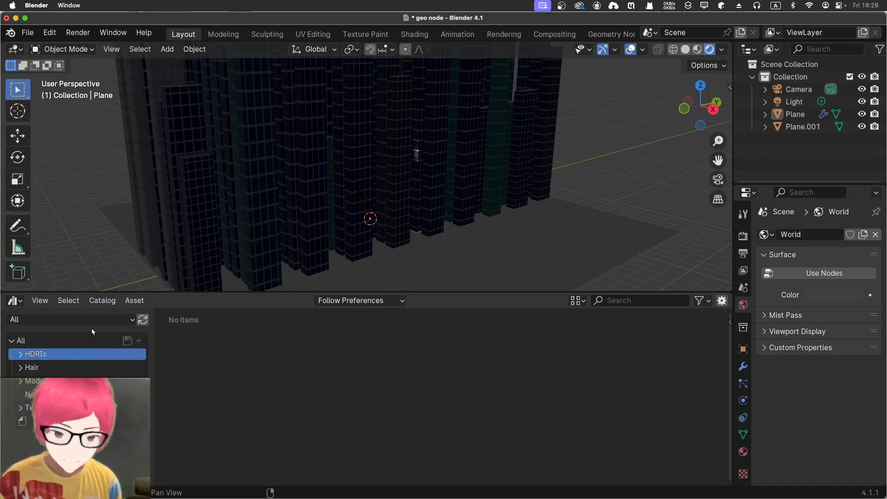
left_click(143, 320)
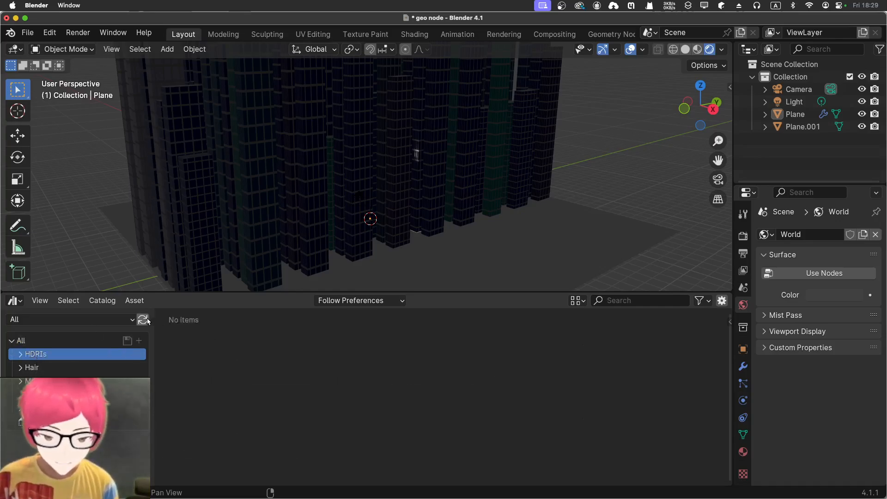
left_click(75, 319)
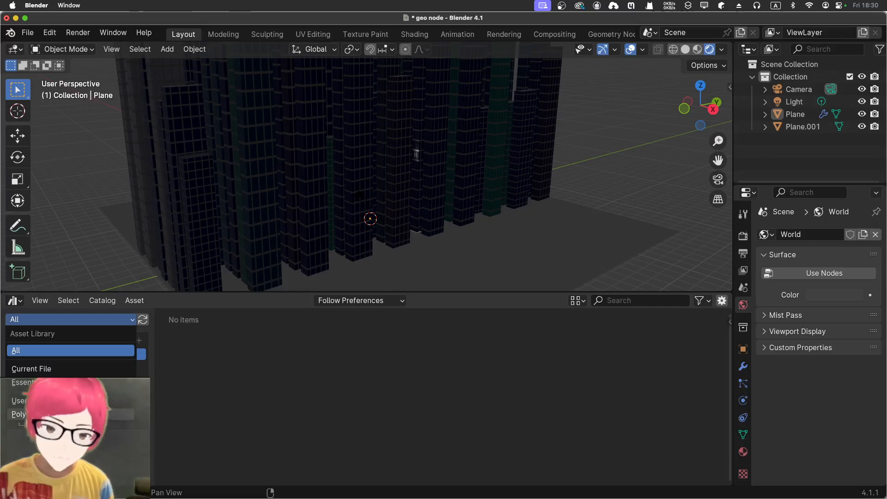
left_click(37, 414)
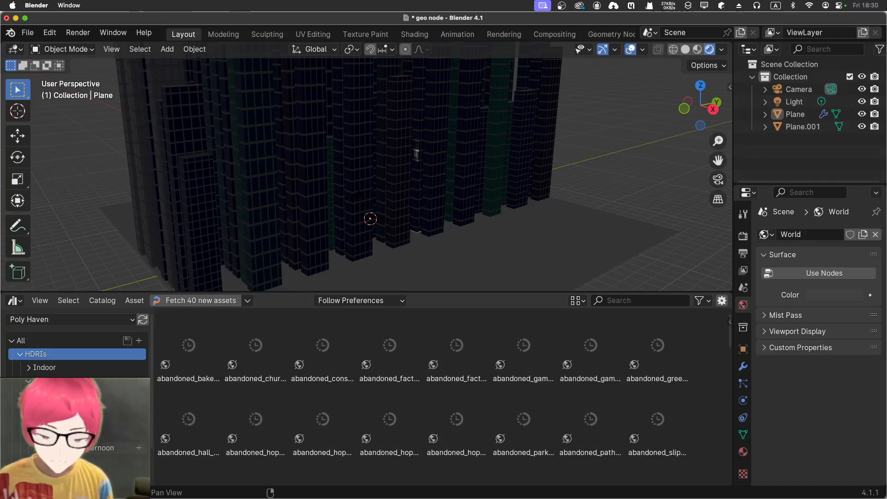
left_click(69, 474)
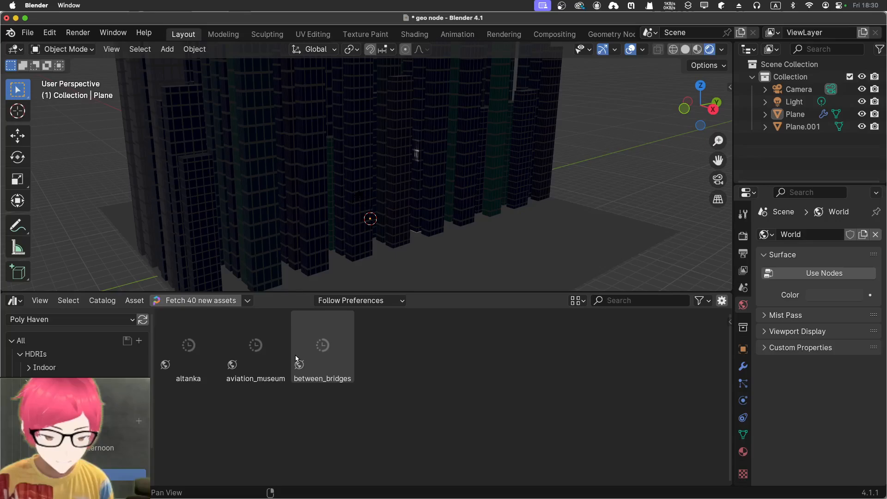
Step: Apply the between_bridges HDRI as the scene's world and shrink the Asset Browser to enlarge the viewport
left_click_drag(317, 349, 647, 183)
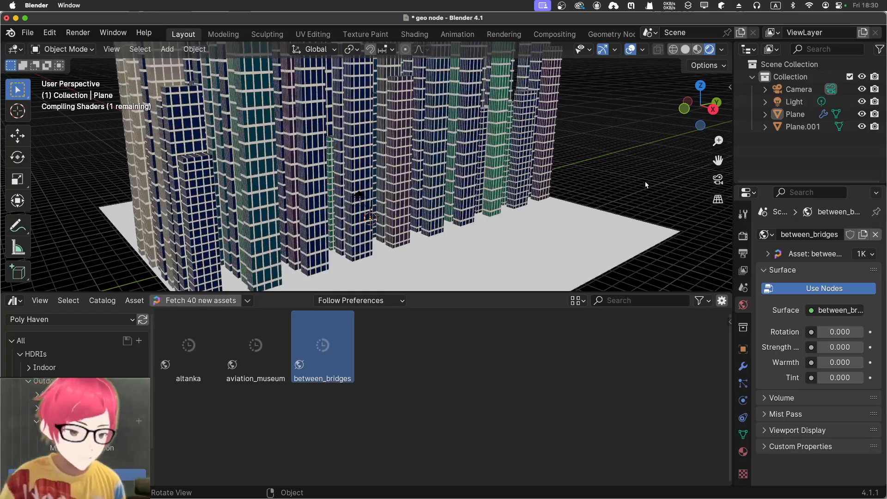
middle_click_drag(640, 165, 669, 160)
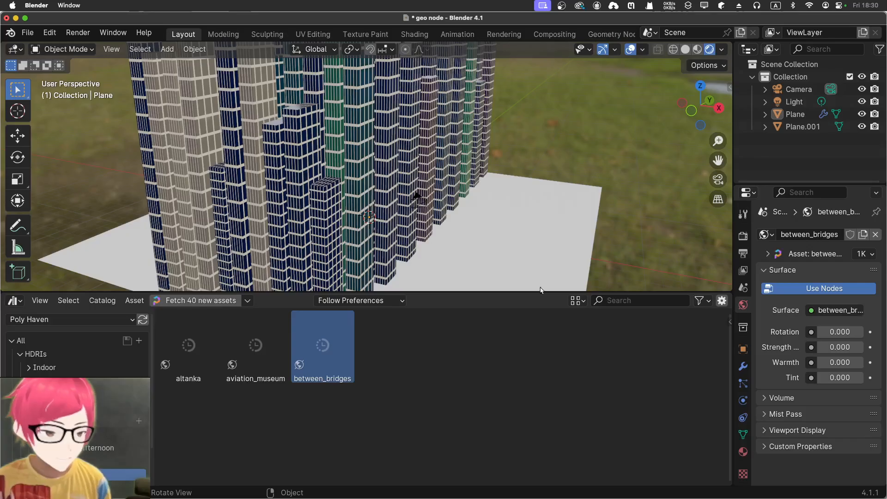
left_click_drag(514, 293, 516, 430)
mouse_move(541, 215)
middle_mouse_down()
mouse_move(347, 196)
mouse_move(539, 219)
middle_mouse_up()
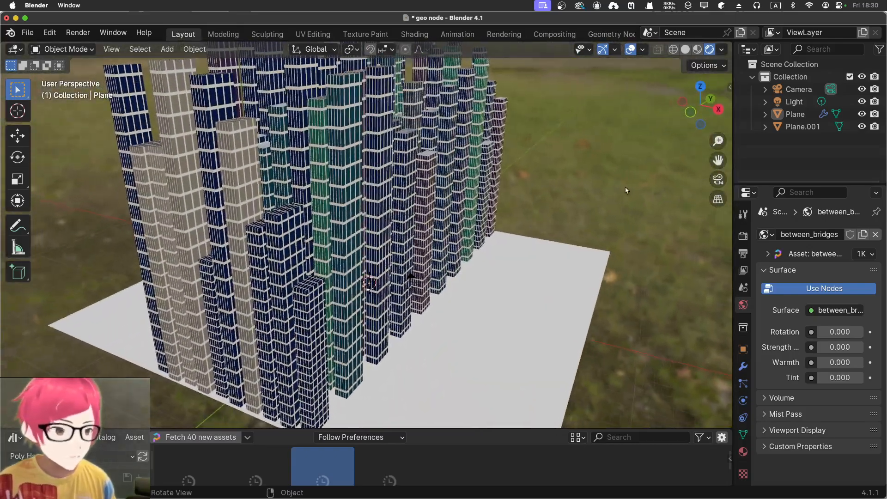
Step: Set the scene's render engine to Cycles and check the buildings in the rendered viewport
left_click(742, 236)
left_click(829, 235)
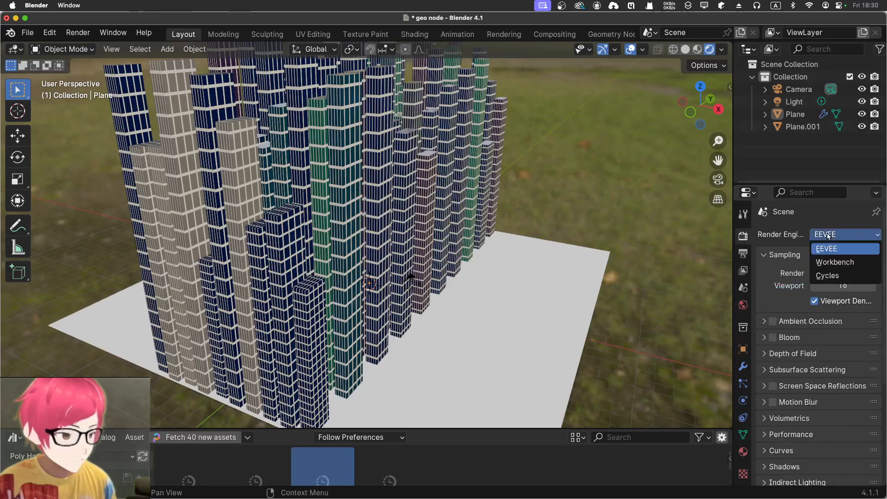
left_click(824, 275)
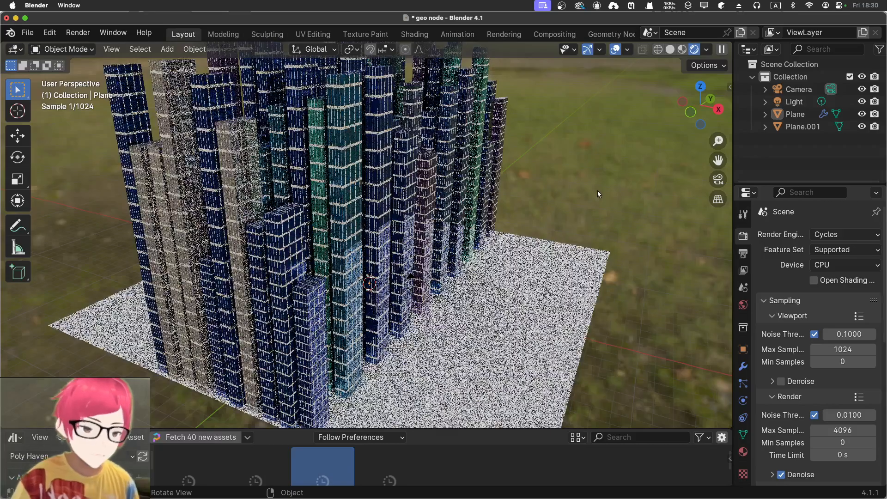
scroll(589, 195, "up", 5)
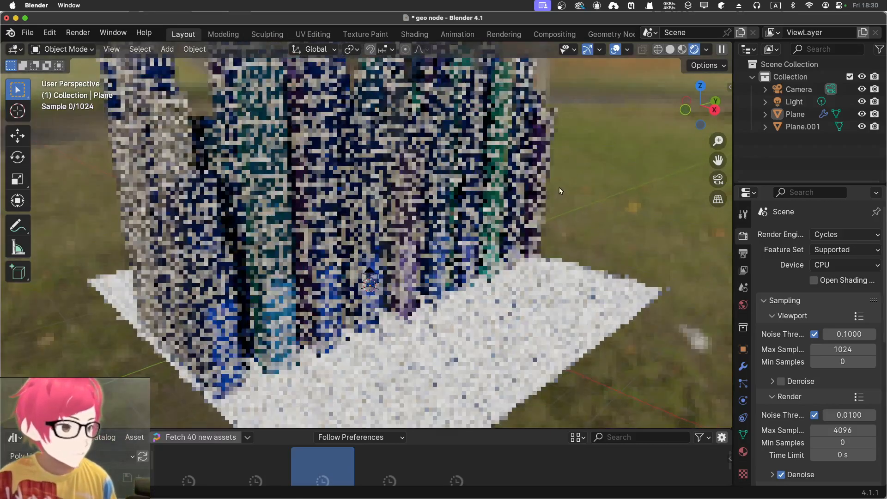
Step: Darken the base color of the lower Principled BSDF, the one coloring the window grid lines, to a gray of value 0.119
middle_click_drag(559, 187, 604, 234)
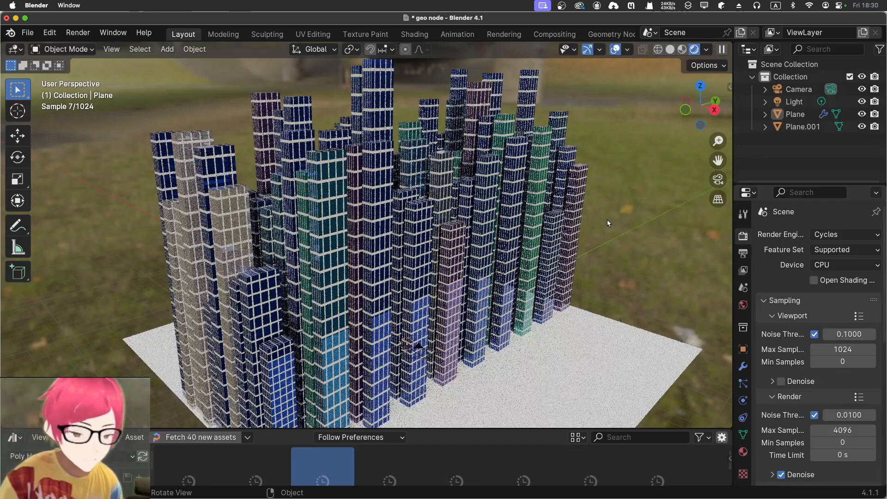
middle_click_drag(607, 220, 588, 215)
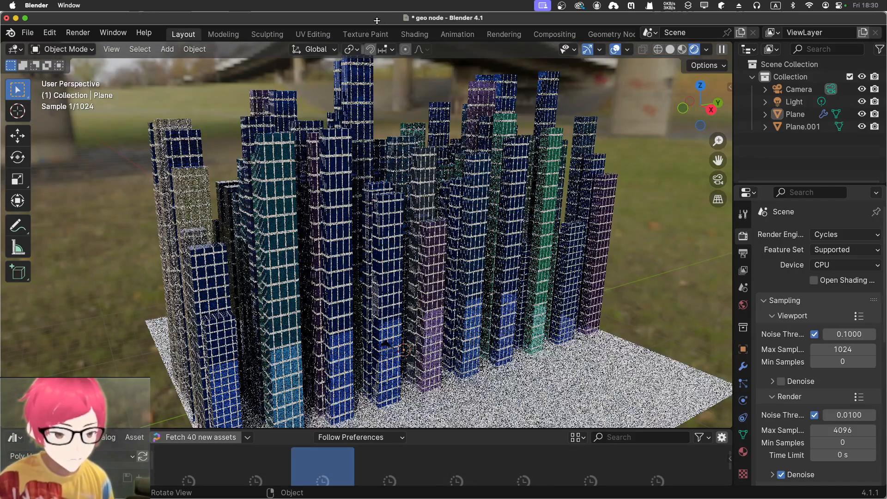
left_click(408, 33)
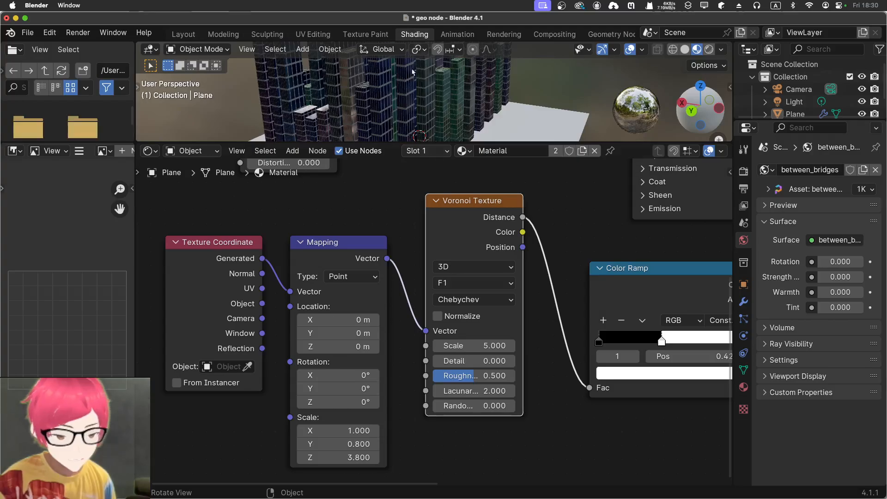
middle_click_drag(497, 270, 284, 408)
scroll(615, 262, "up", 3)
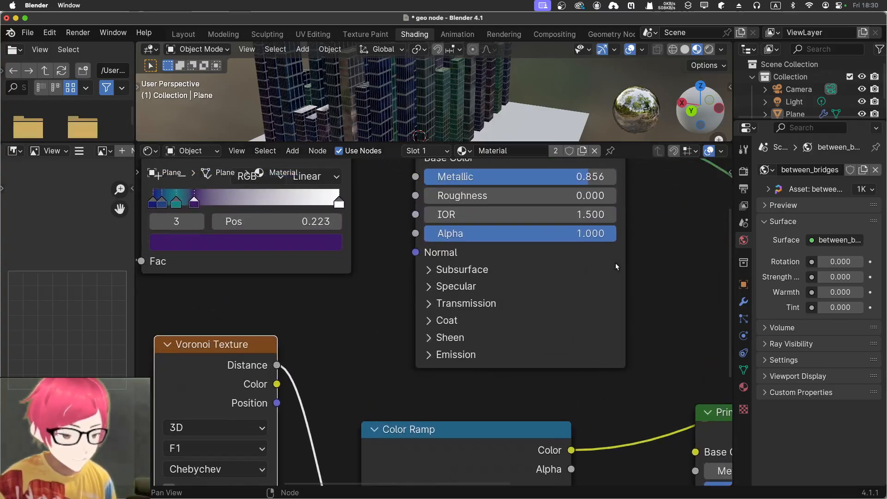
scroll(617, 262, "down", 10)
scroll(618, 263, "down", 4)
scroll(614, 263, "up", 1)
middle_click_drag(614, 264, 535, 264)
left_click(501, 367)
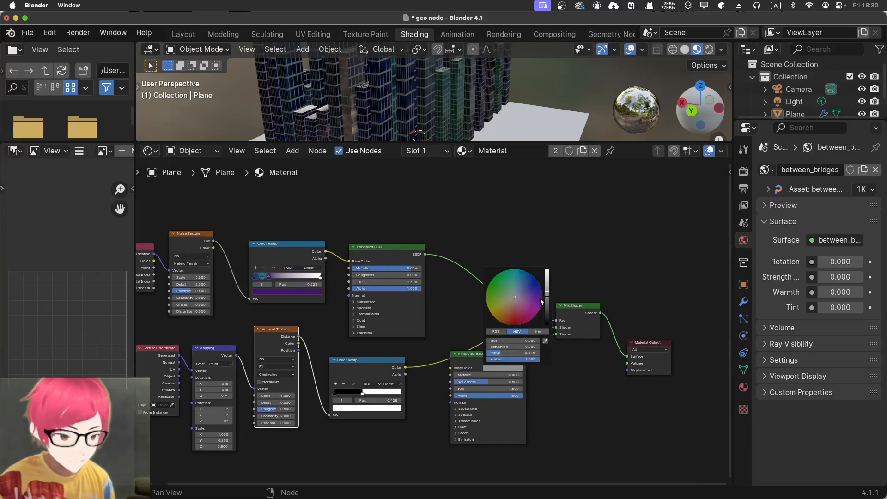
left_click_drag(547, 291, 547, 303)
Step: Set the grid-line Principled BSDF's metallic to 1.000 and its roughness to 0.951
scroll(490, 376, "down", 5)
scroll(490, 375, "up", 10)
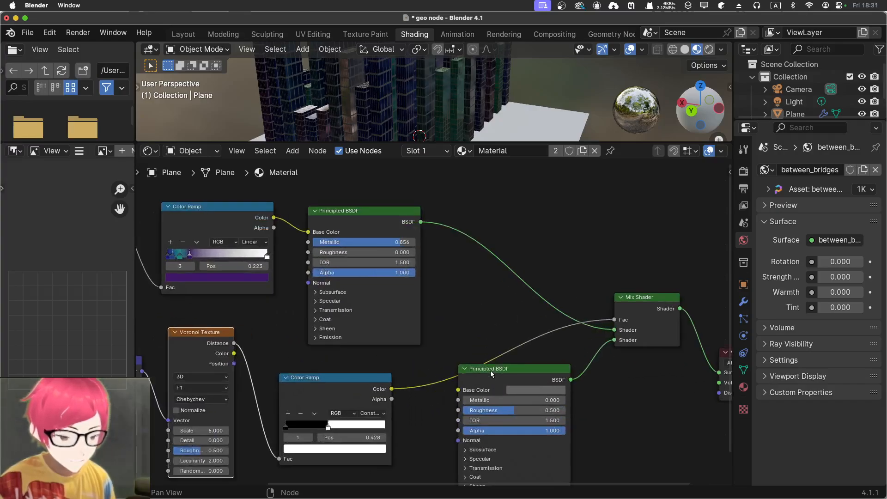
left_click_drag(473, 400, 565, 400)
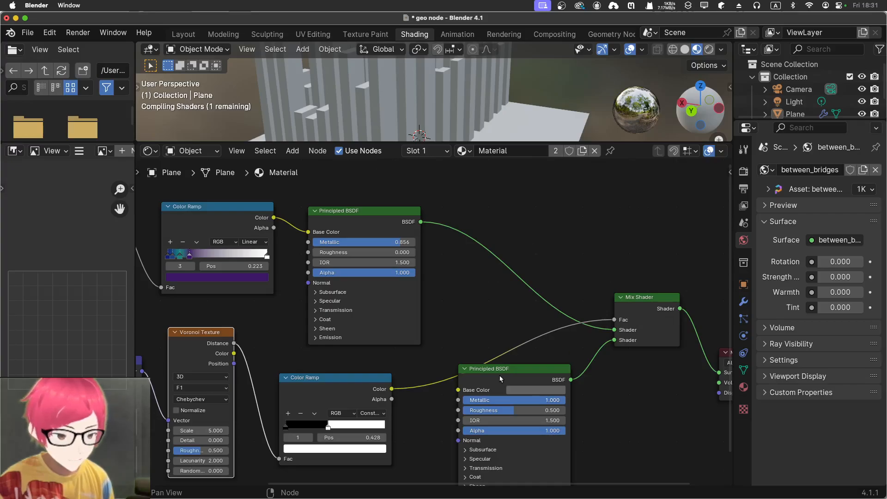
left_click_drag(514, 410, 560, 410)
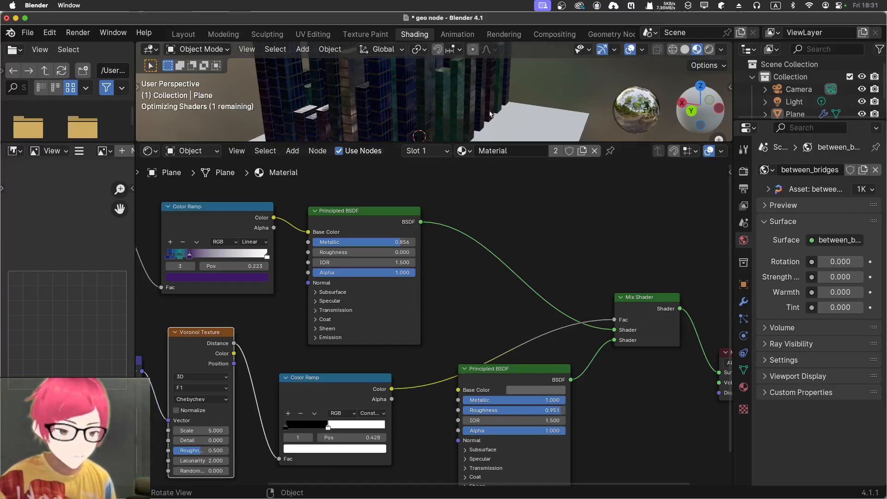
Step: Examine the grid lines and glass reflections on the buildings up close and from afar in the Cycles rendered viewport
left_click(183, 35)
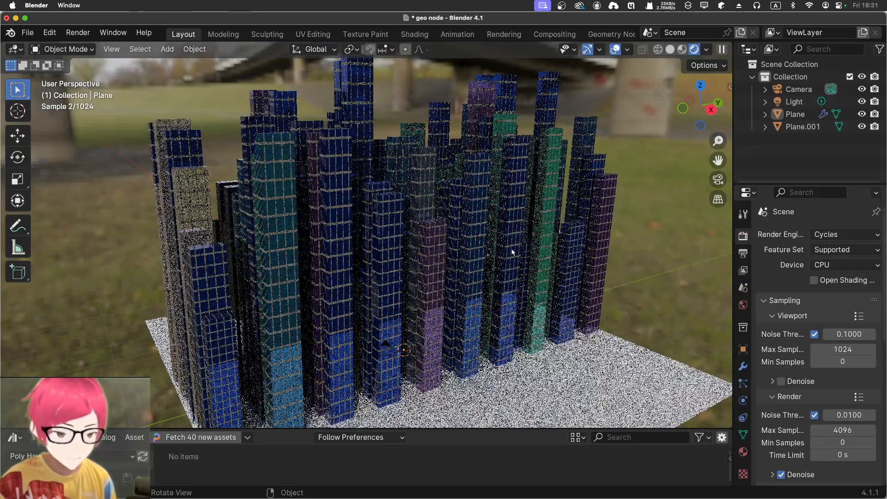
middle_click_drag(364, 245, 391, 243)
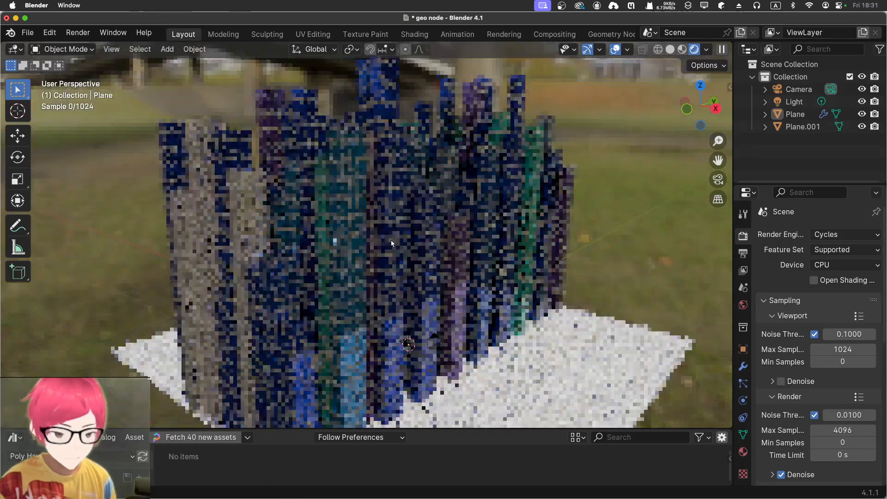
scroll(391, 243, "down", 6)
scroll(393, 241, "up", 6)
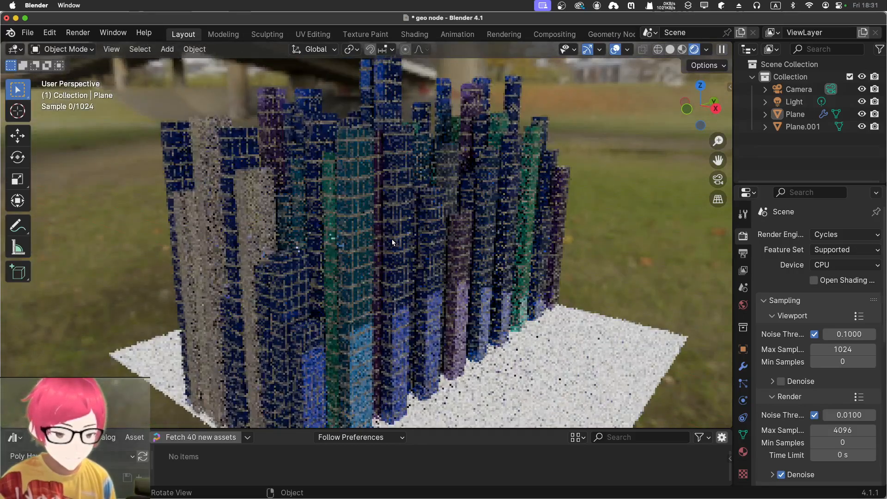
scroll(392, 241, "up", 5)
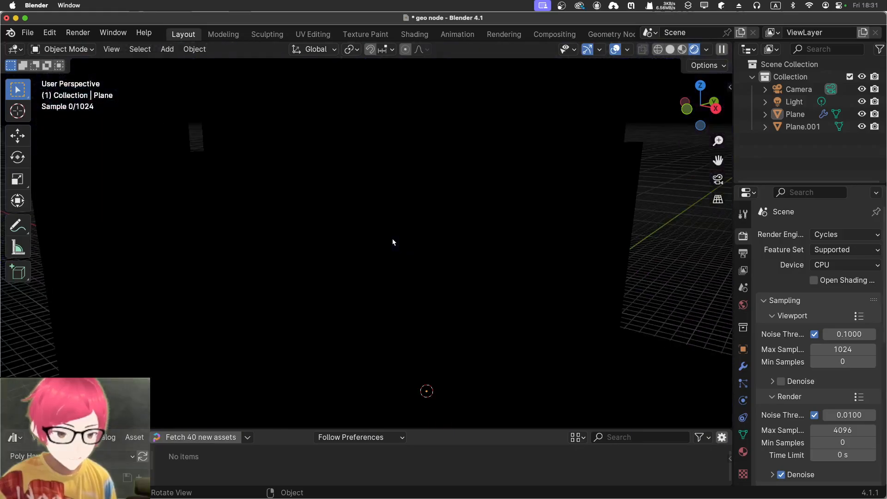
scroll(393, 242, "down", 3)
scroll(393, 242, "up", 1)
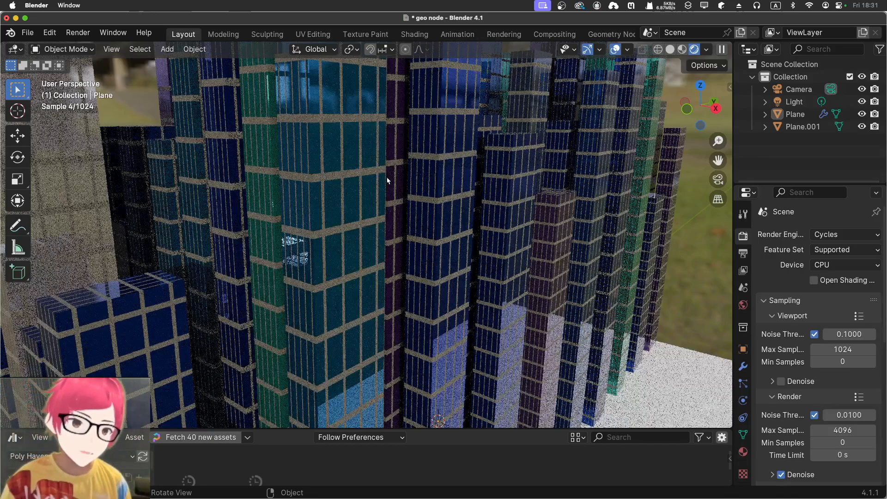
scroll(386, 180, "up", 5)
scroll(386, 175, "down", 5)
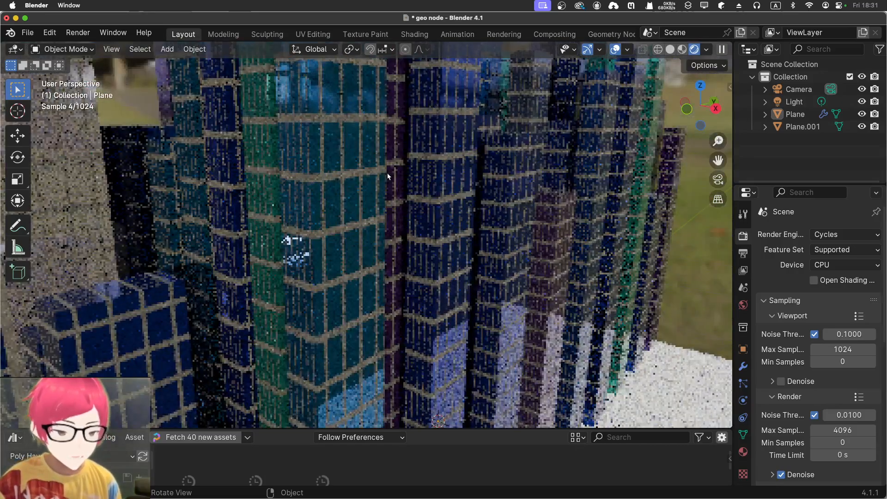
scroll(387, 173, "up", 2)
scroll(387, 173, "down", 6)
scroll(600, 208, "up", 6)
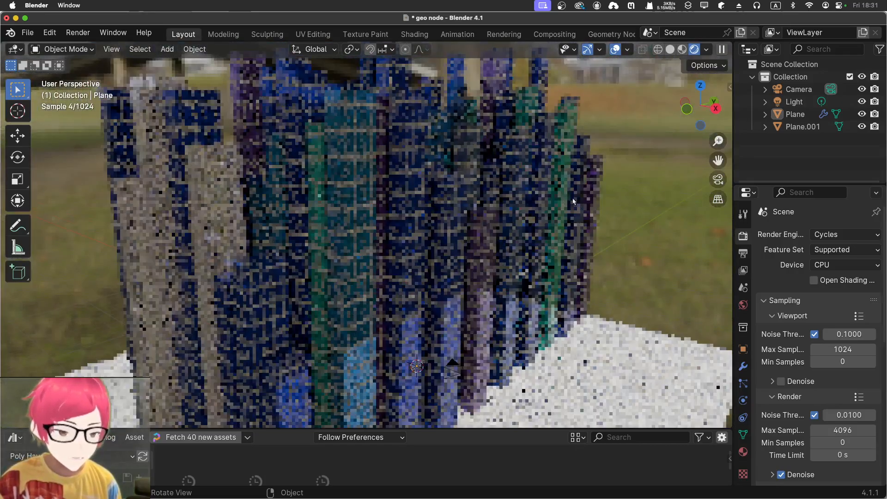
scroll(585, 209, "down", 5)
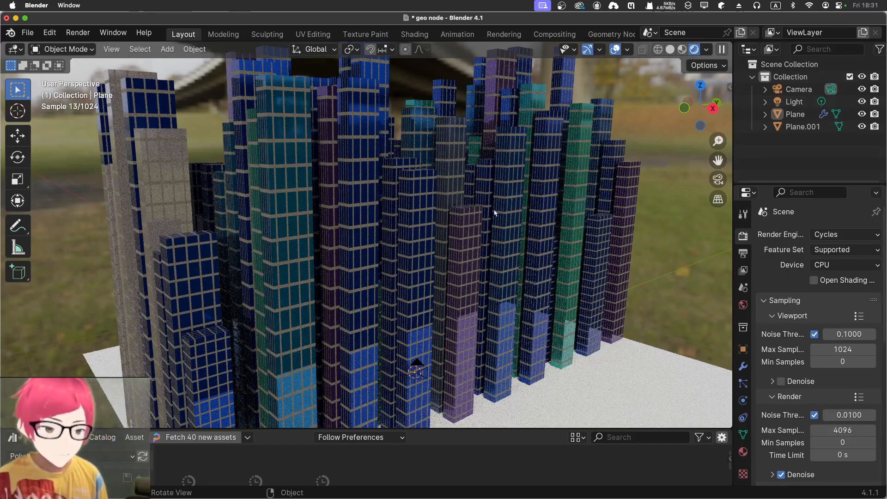
Step: Darken the grid-line Principled BSDF's base color to a value of 0.027 and check the buildings in the rendered layout view
left_click(414, 35)
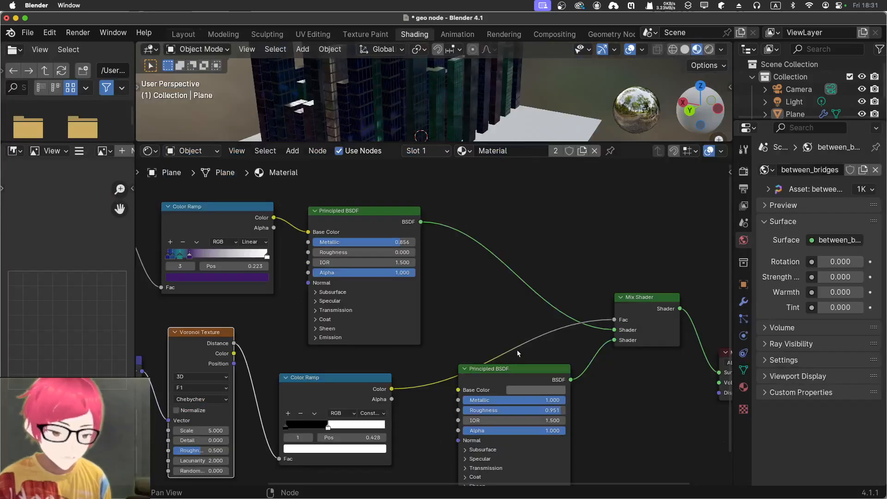
left_click(514, 390)
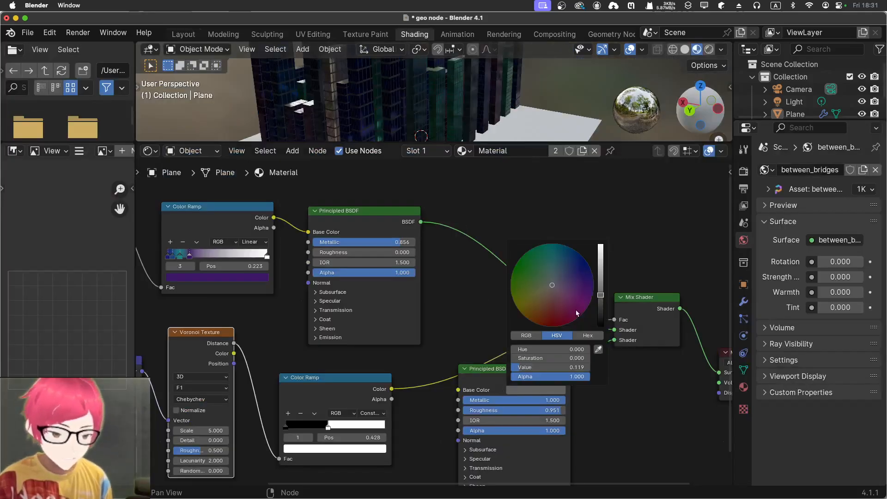
scroll(596, 296, "down", 4)
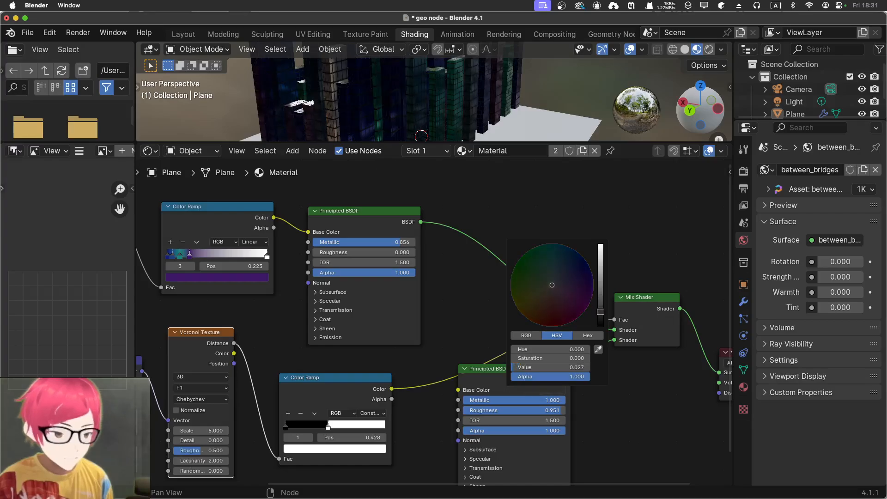
left_click(183, 34)
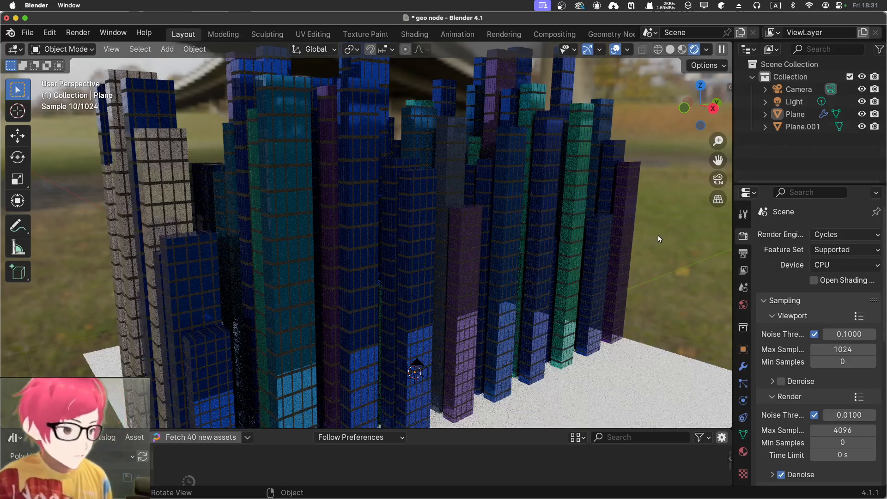
middle_click_drag(658, 235, 655, 258)
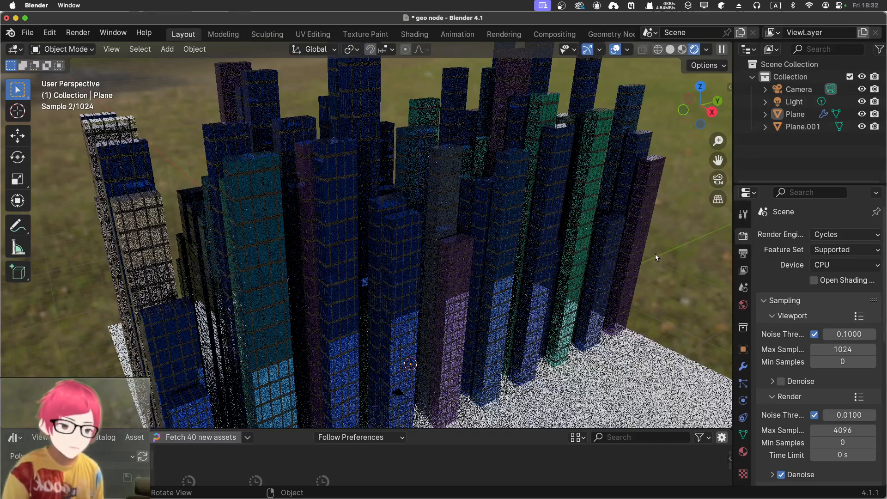